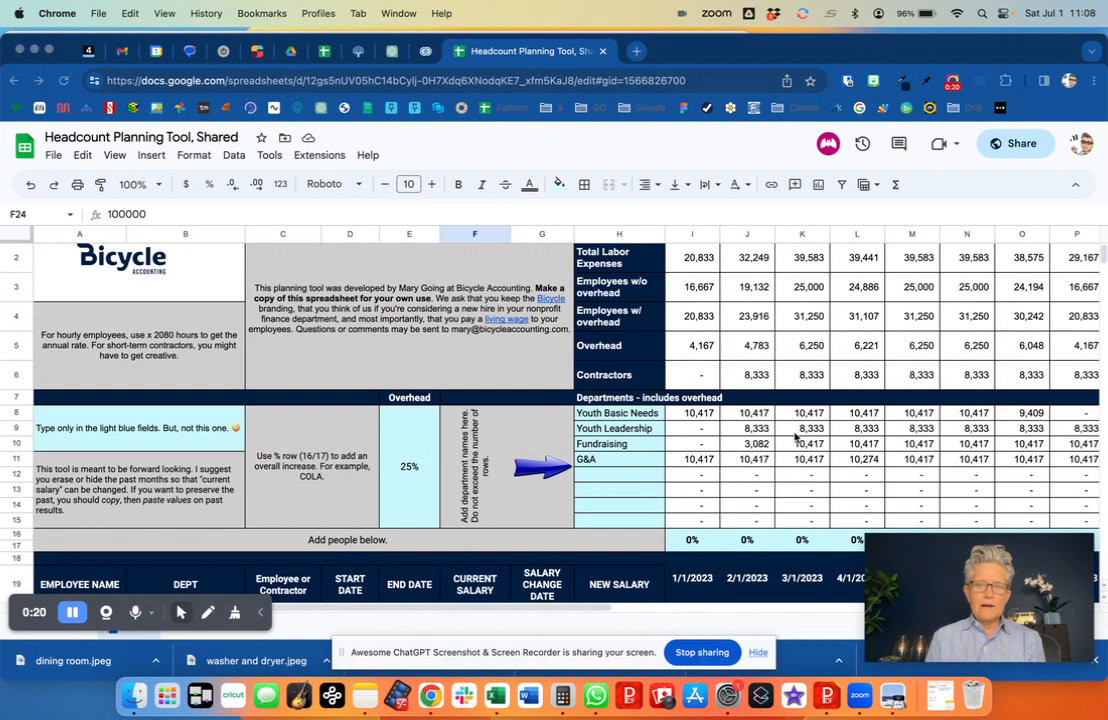
click(53, 155)
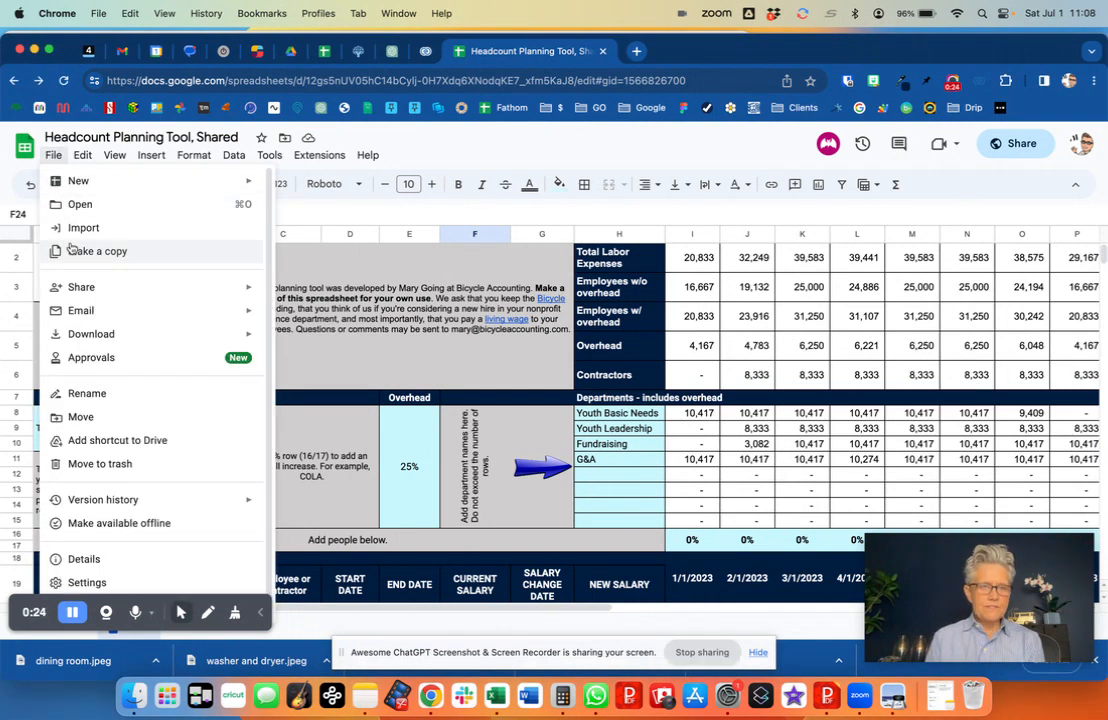
click(52, 157)
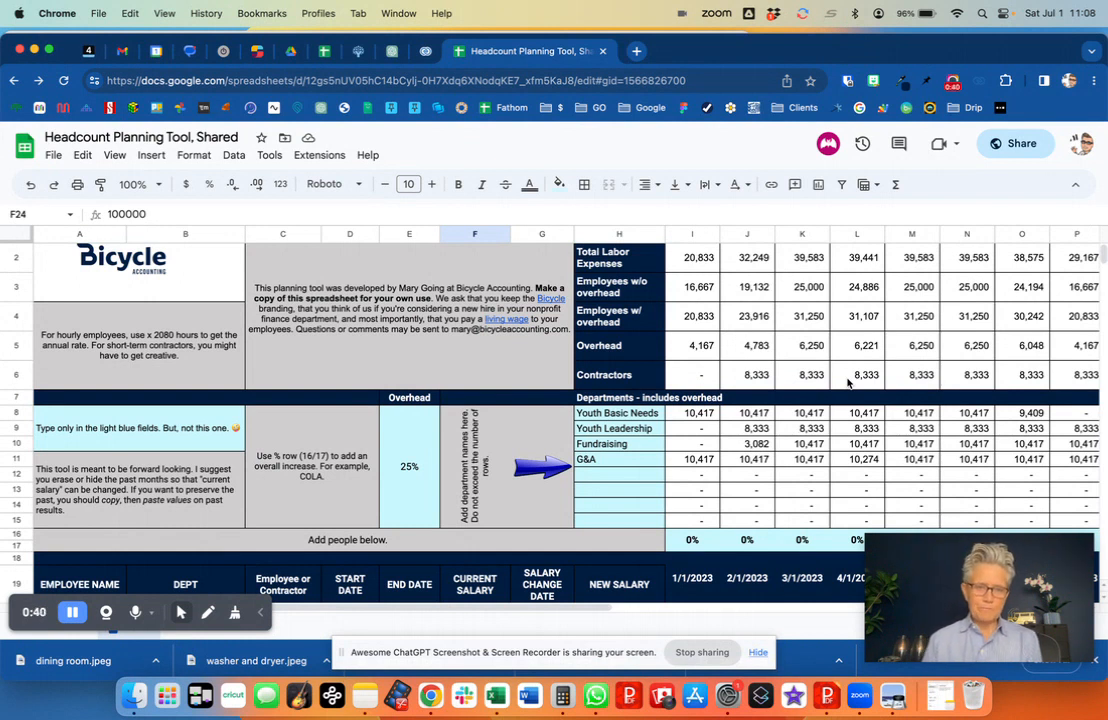
- Examine the department names, the overhead percentage field and the layout of the employee table
click(606, 416)
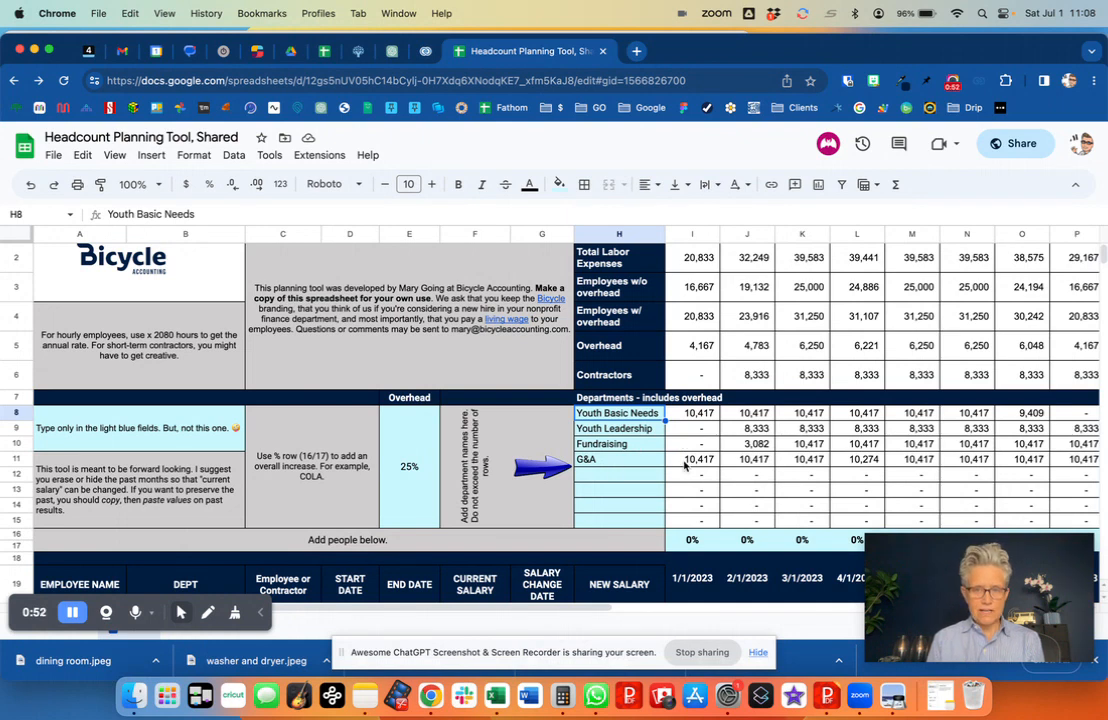
scroll(684, 465, down, 1)
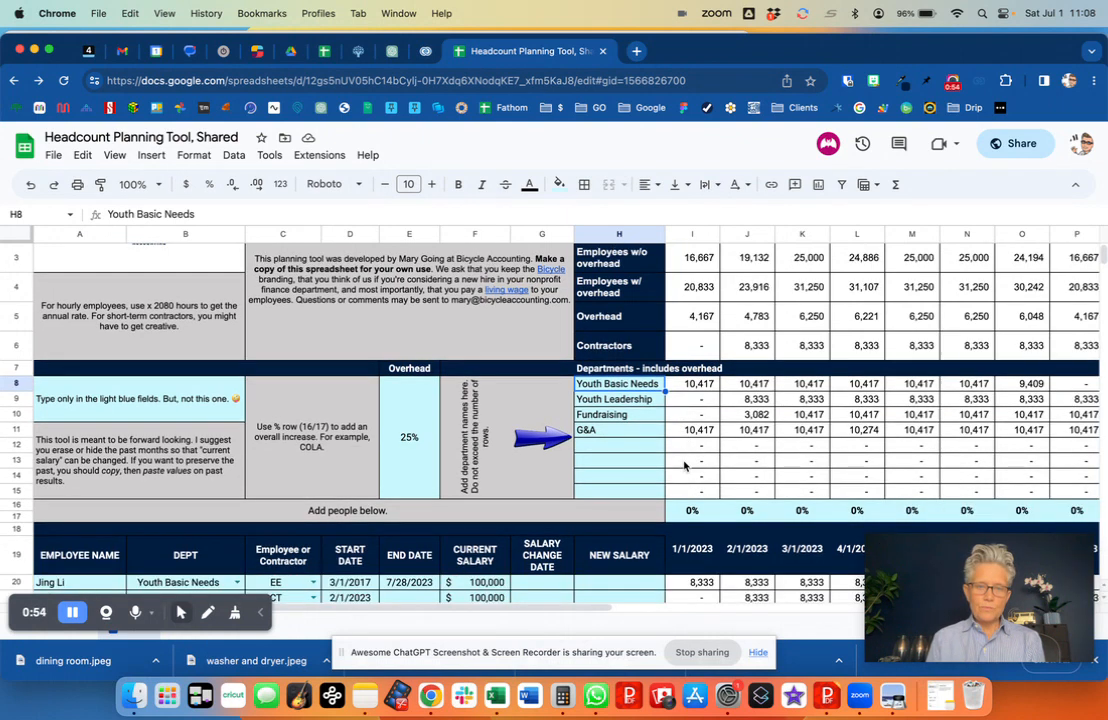
click(400, 455)
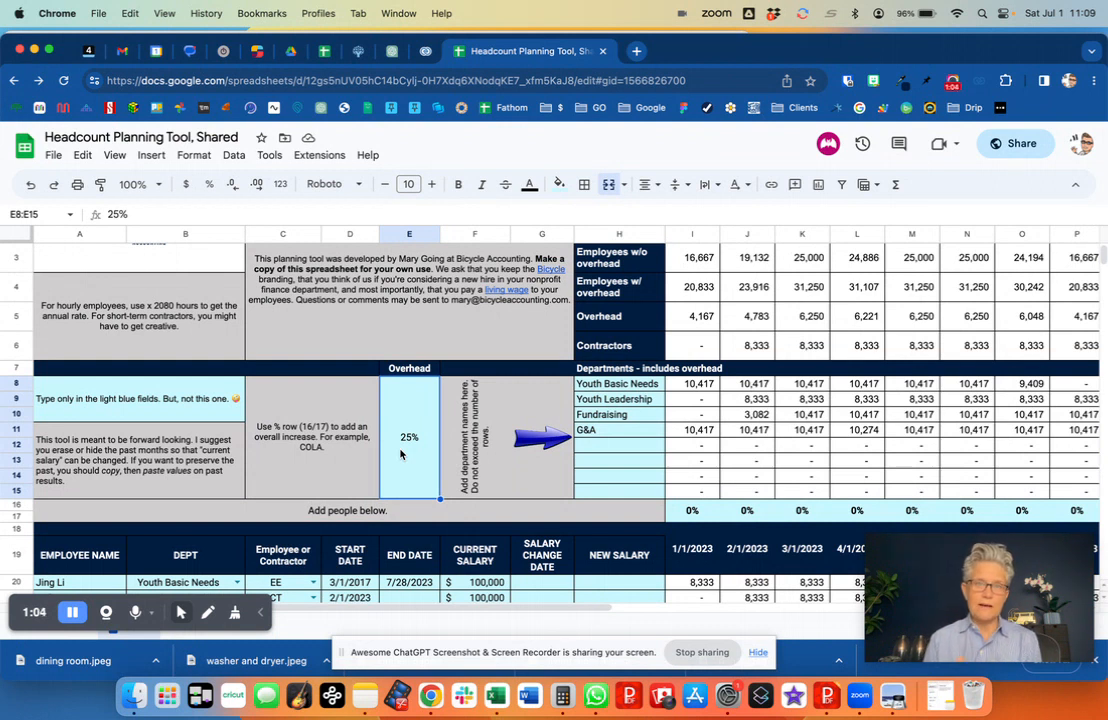
scroll(400, 454, down, 2)
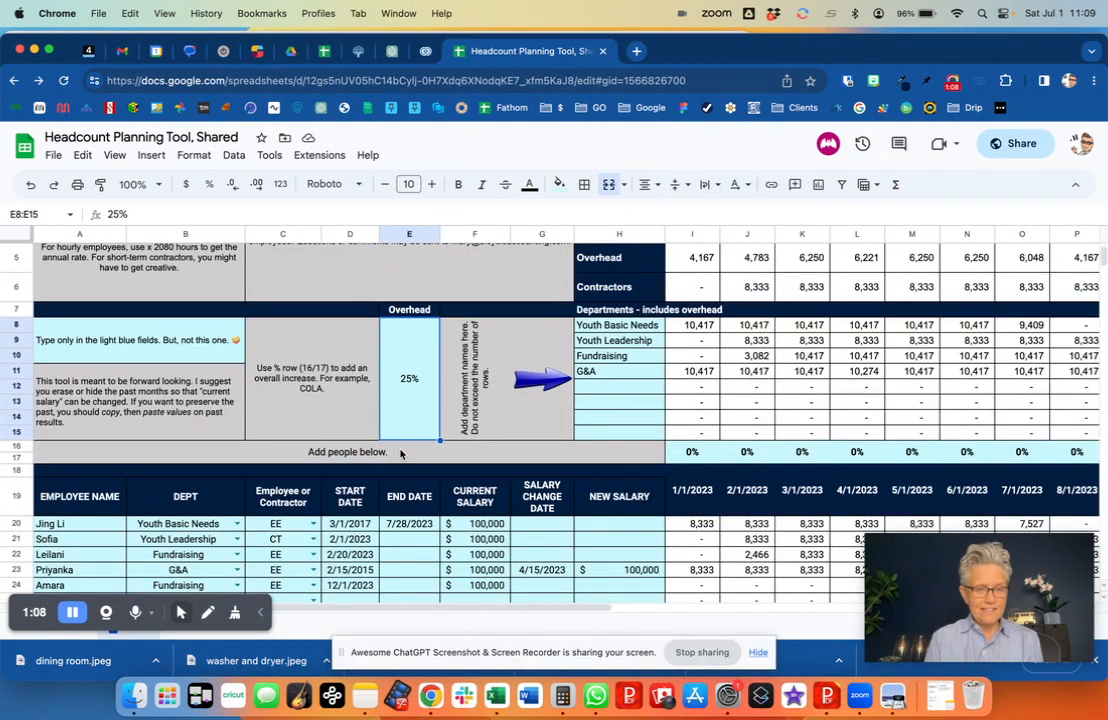
scroll(467, 474, down, 2)
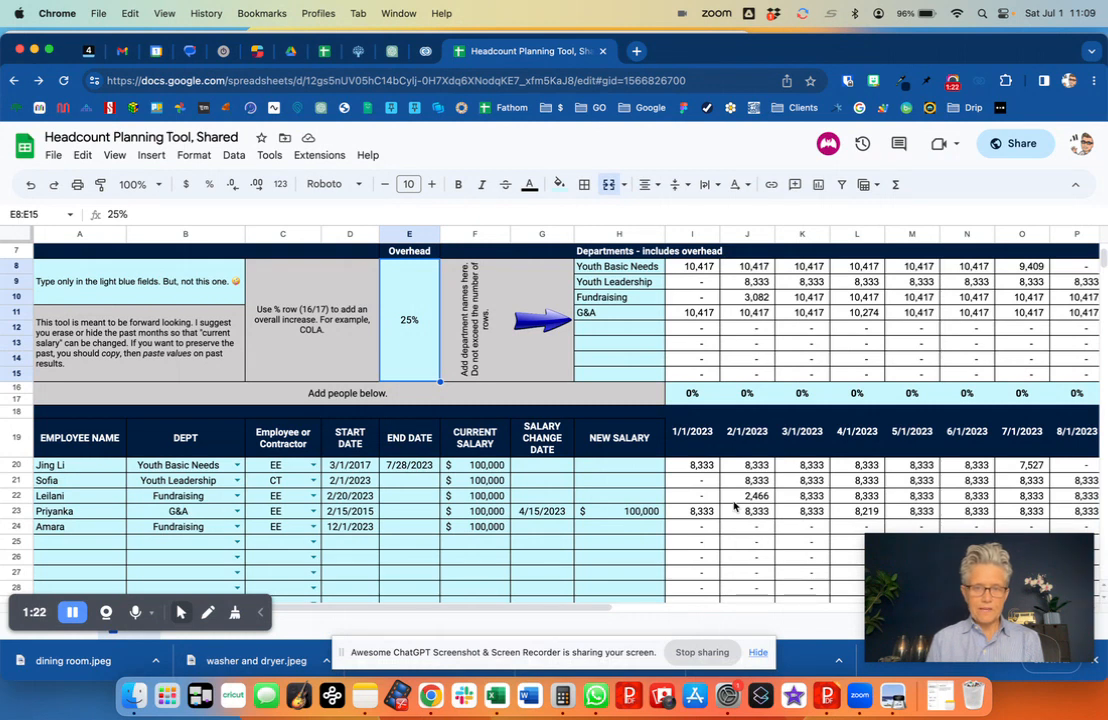
scroll(733, 507, up, 1)
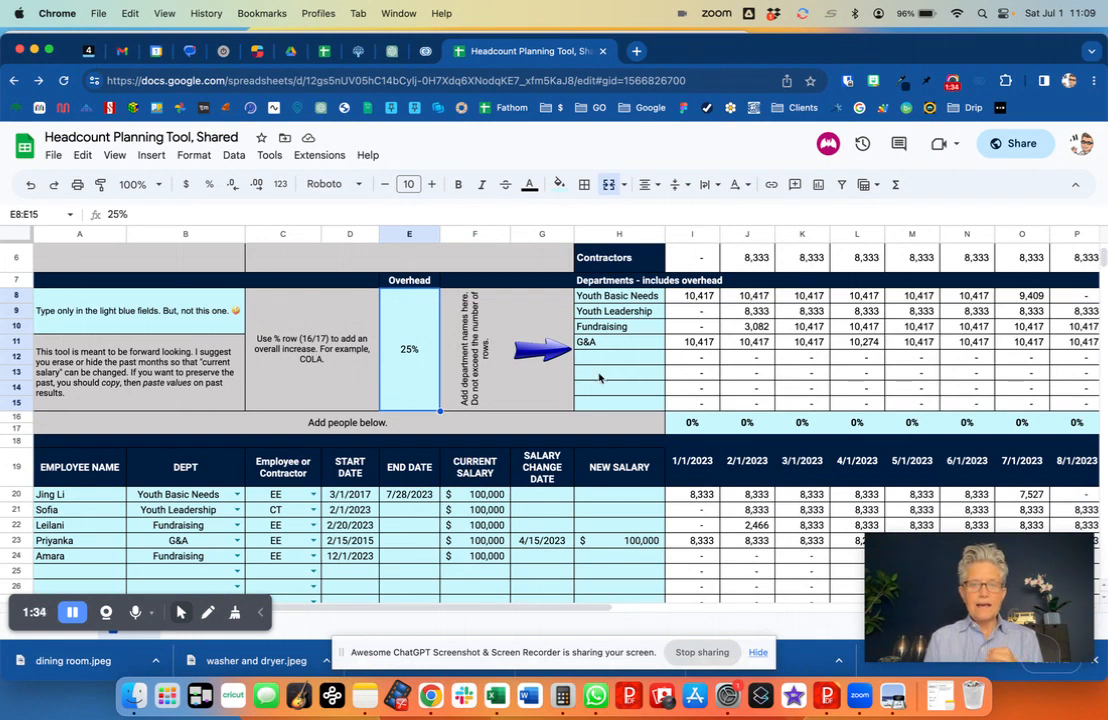
scroll(600, 377, up, 3)
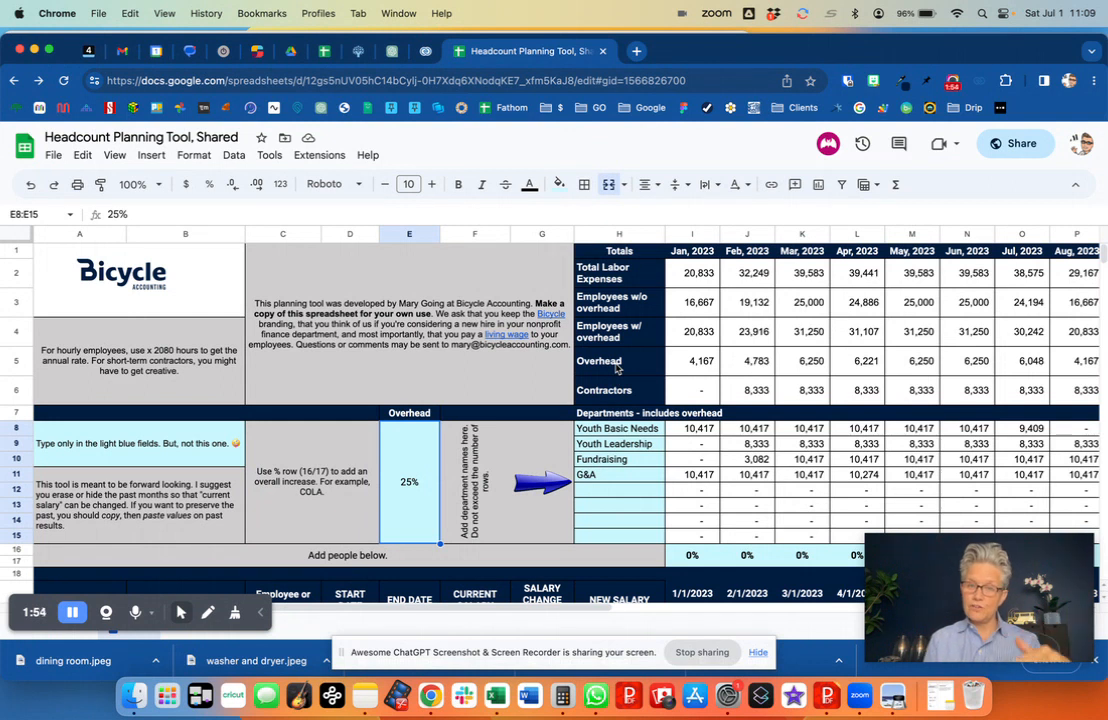
- Examine the Totals rows for total labor expenses, employees without and with overhead, overhead and contractors
click(607, 274)
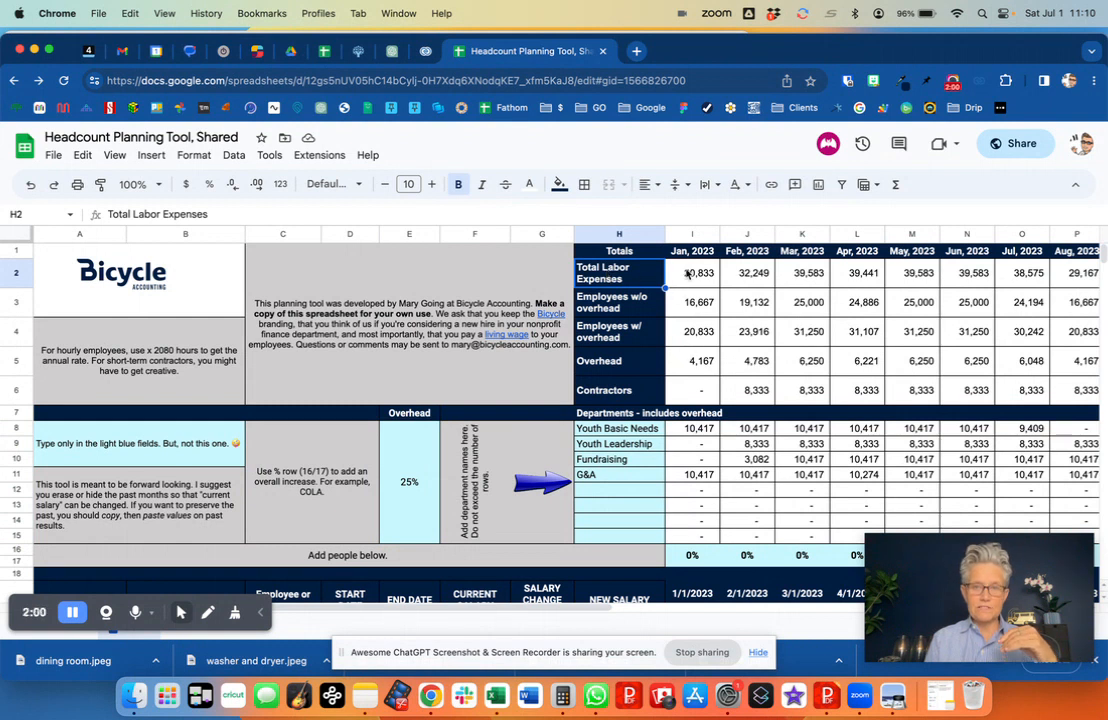
click(689, 276)
drag(689, 302, 692, 392)
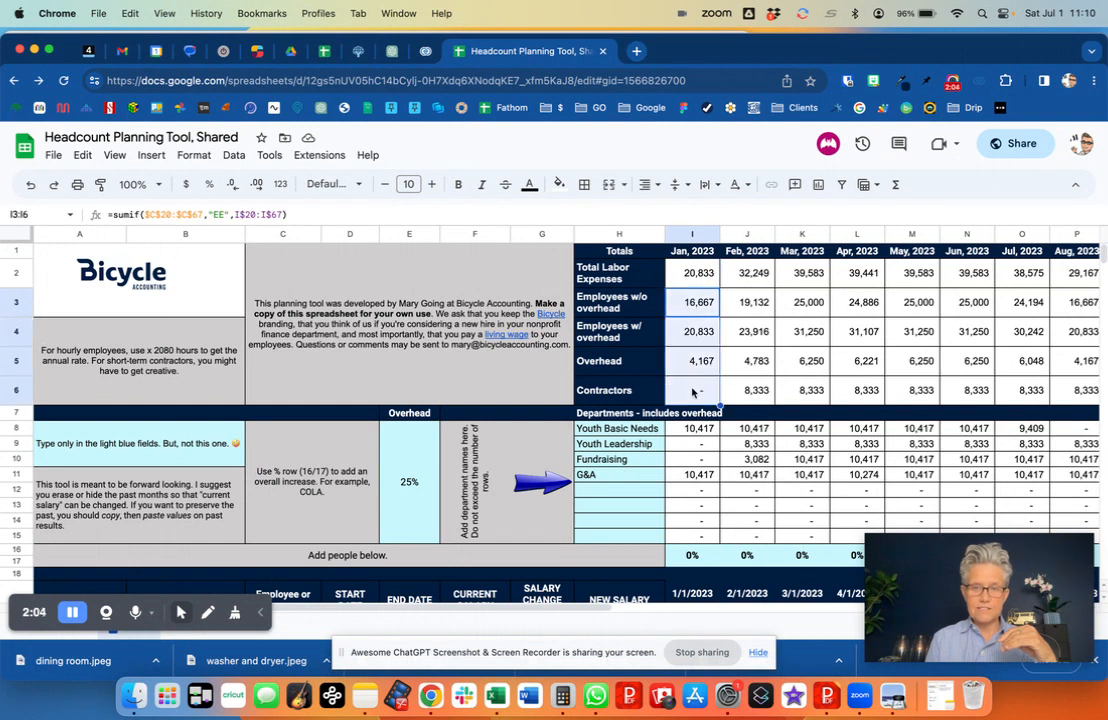
click(619, 303)
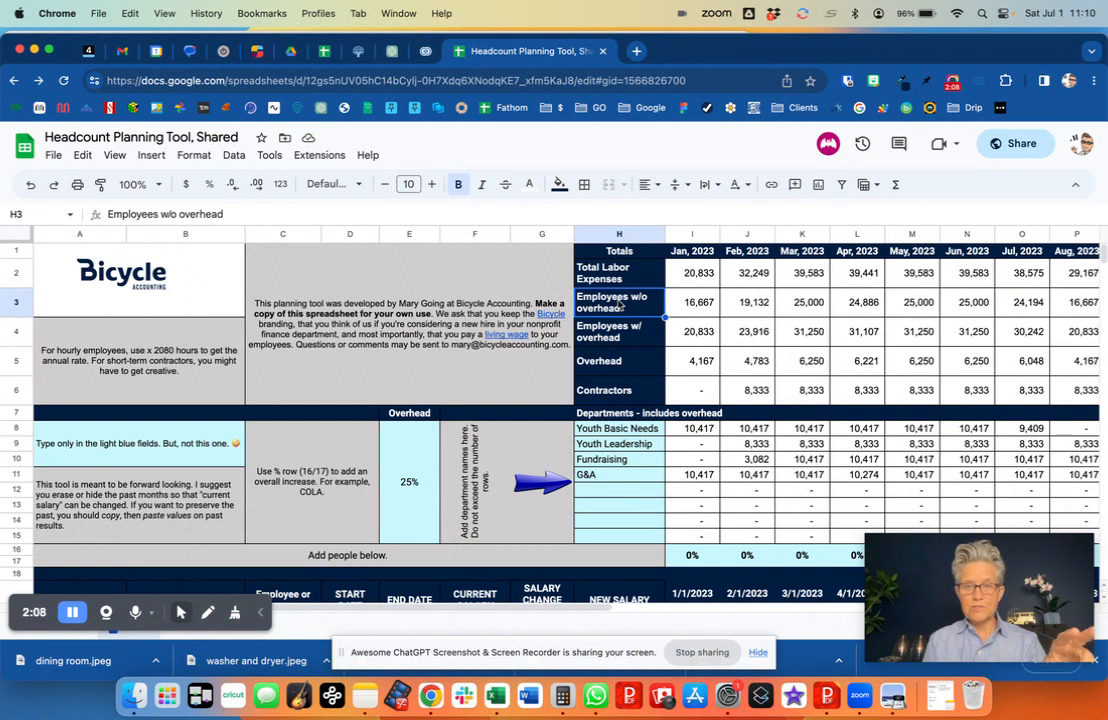
click(617, 341)
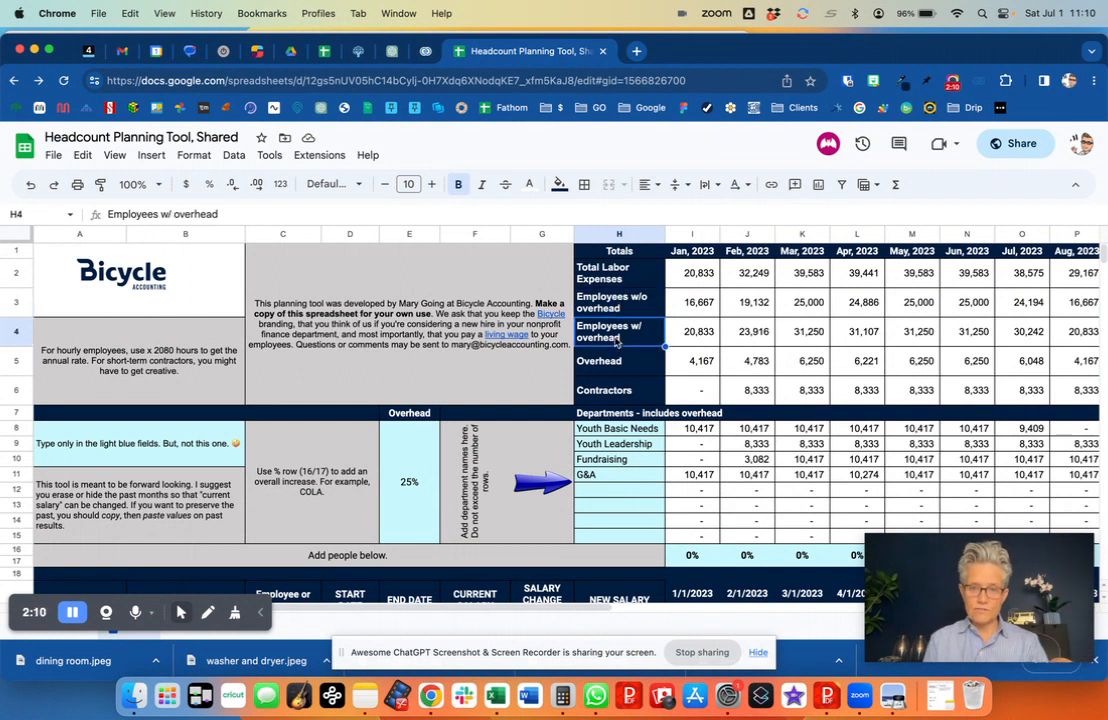
click(618, 366)
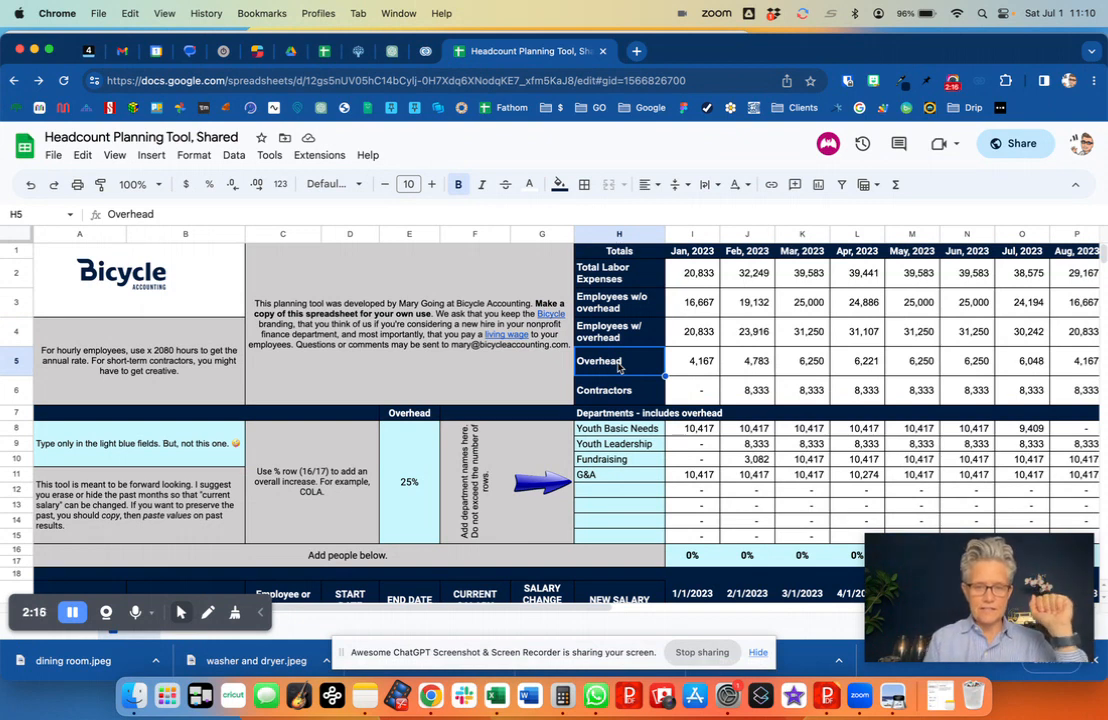
- Add a placeholder employee named TBD in A25, the first empty row of the employee table
scroll(618, 366, down, 2)
scroll(618, 367, down, 2)
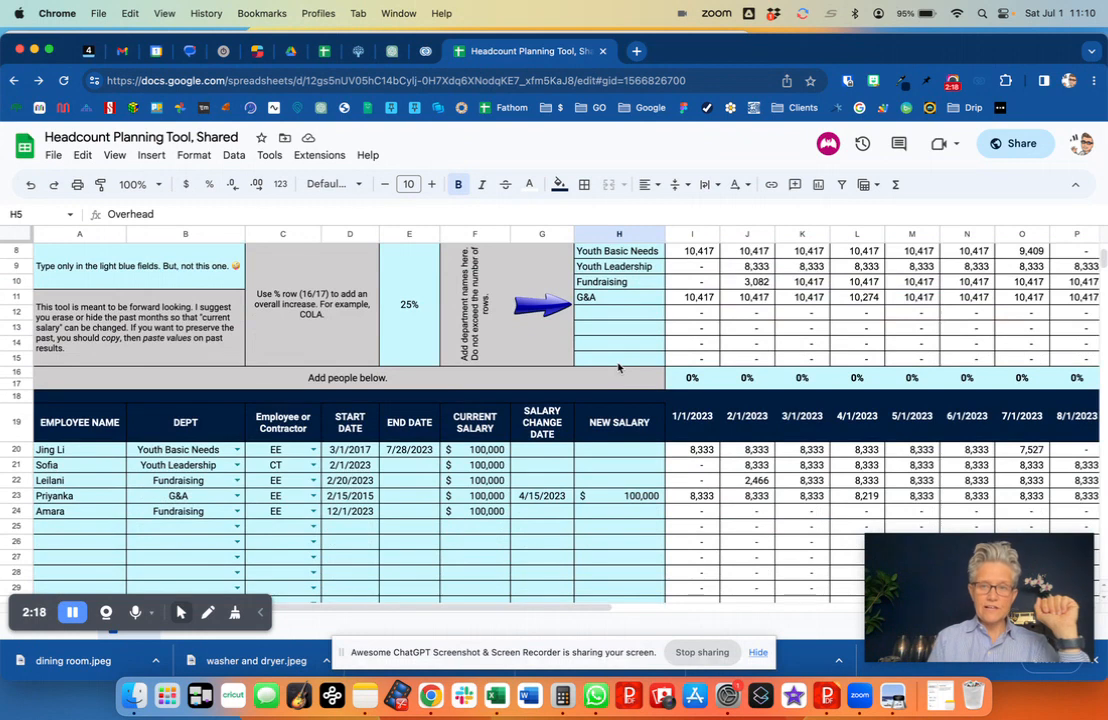
scroll(618, 367, down, 1)
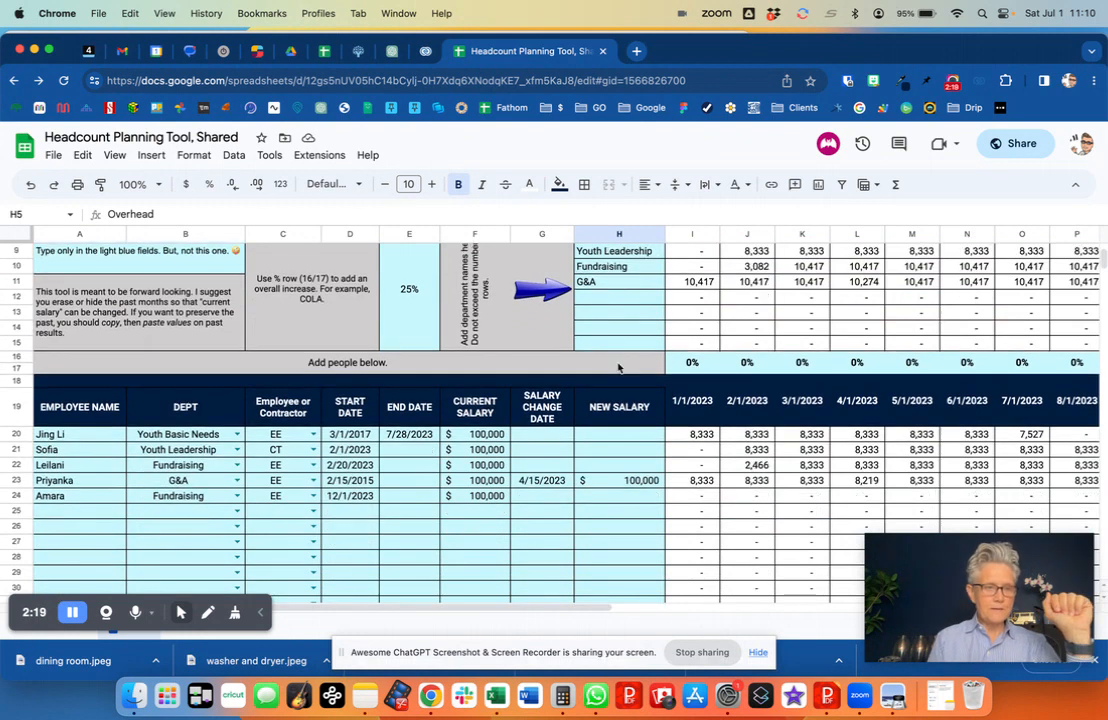
click(62, 436)
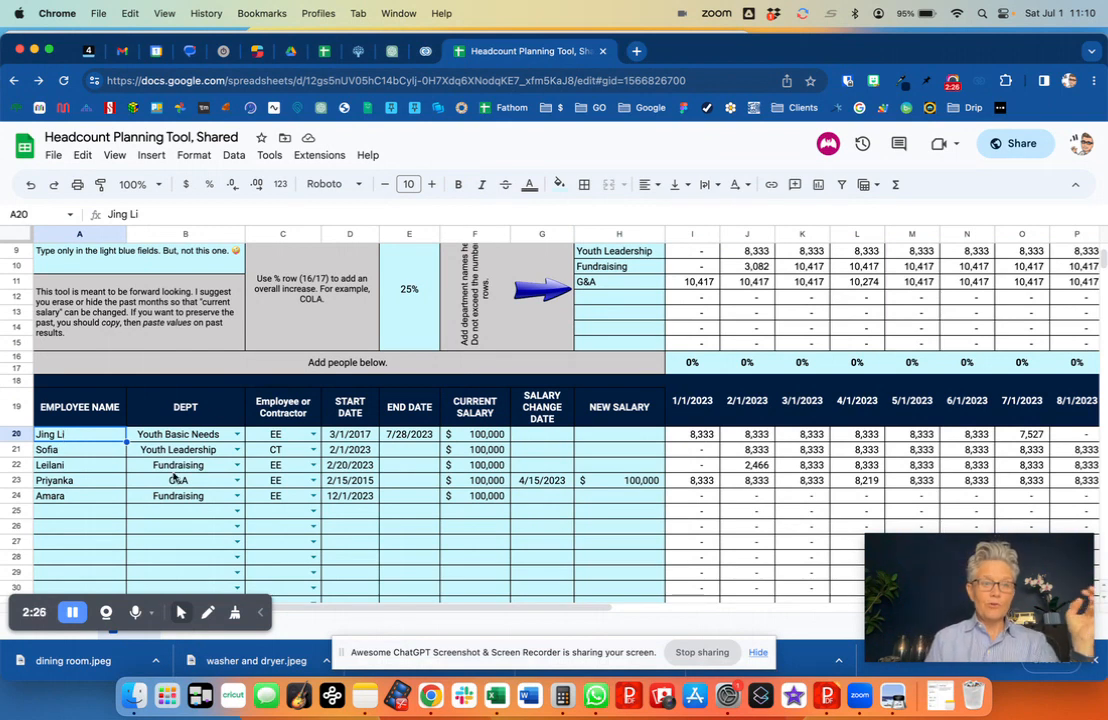
click(53, 515)
text(TBD)
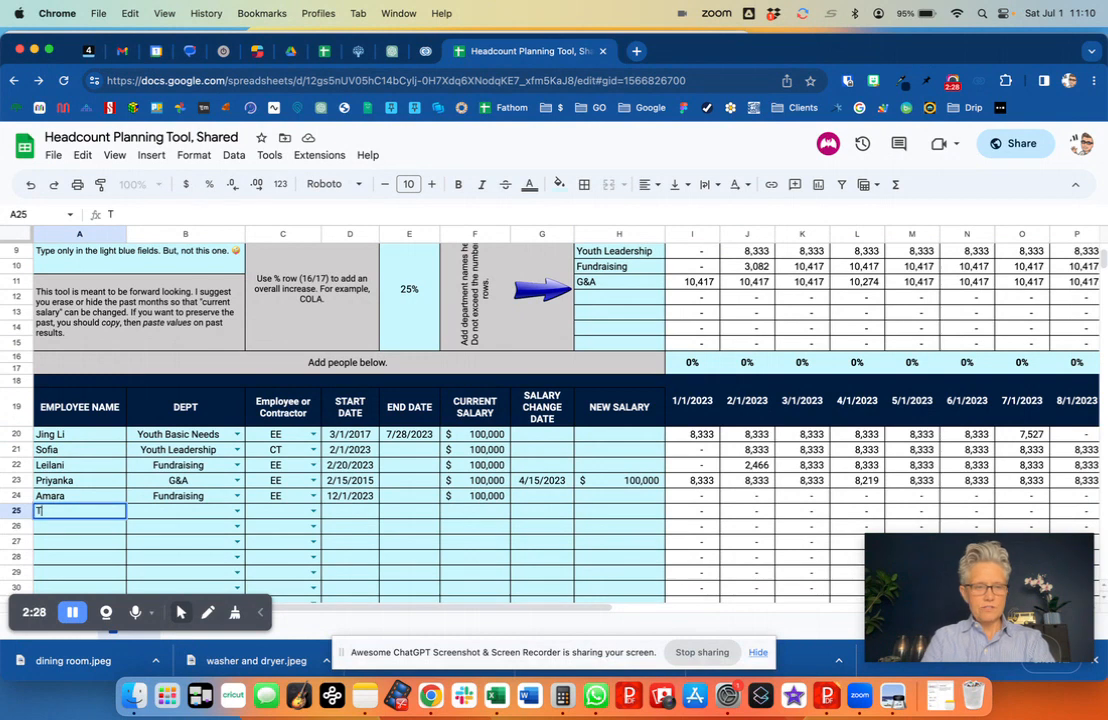
- Review the department and employee-or-contractor choices available for the first employee in row 20
click(177, 435)
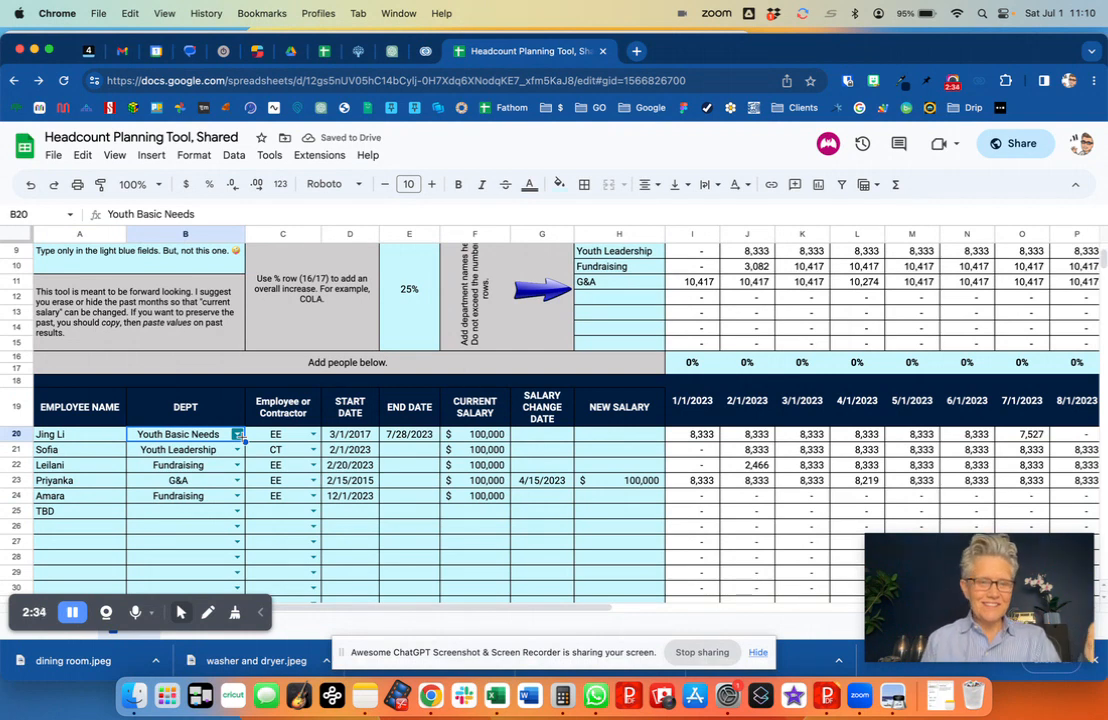
click(312, 435)
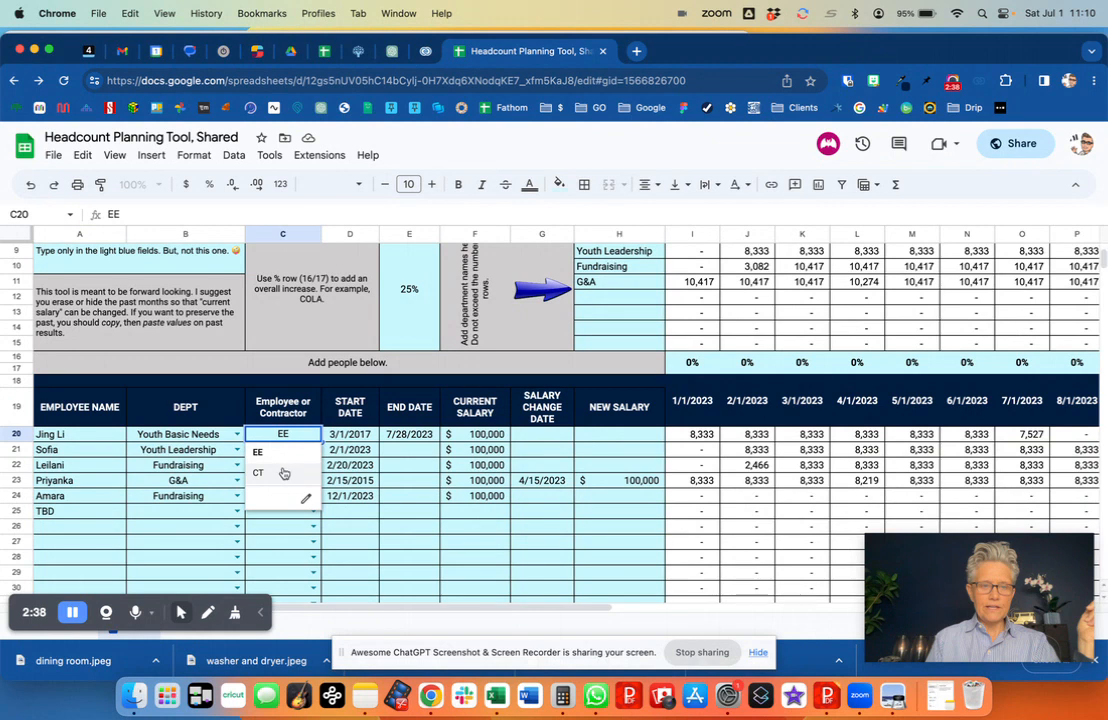
click(192, 447)
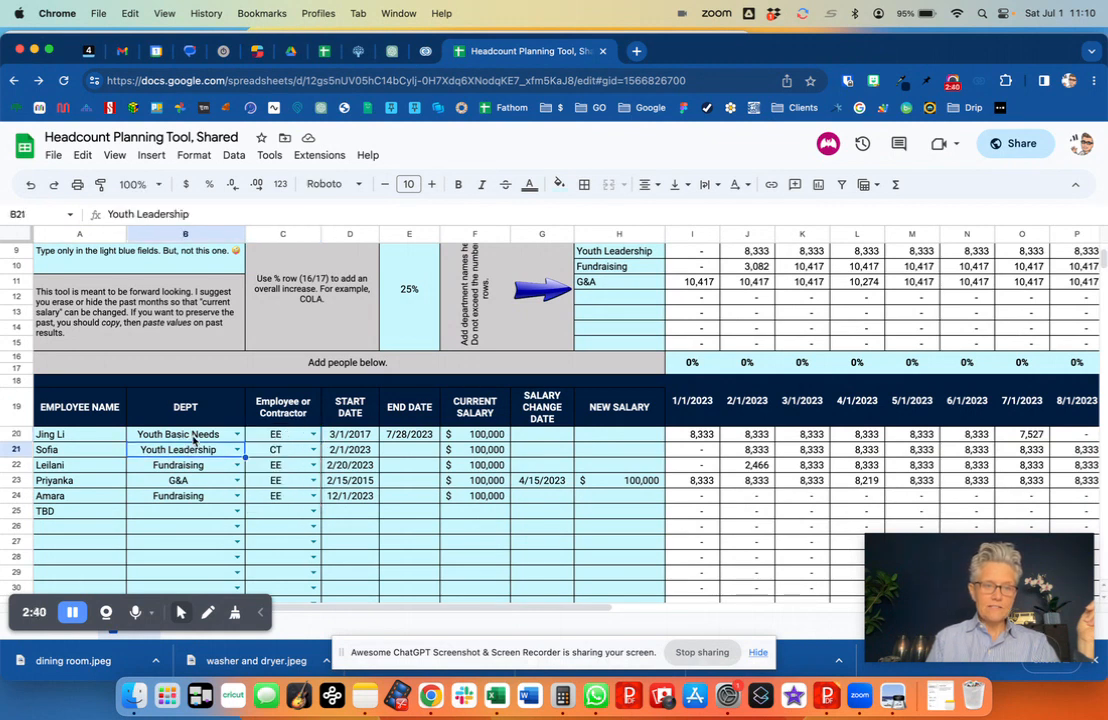
click(194, 439)
click(194, 438)
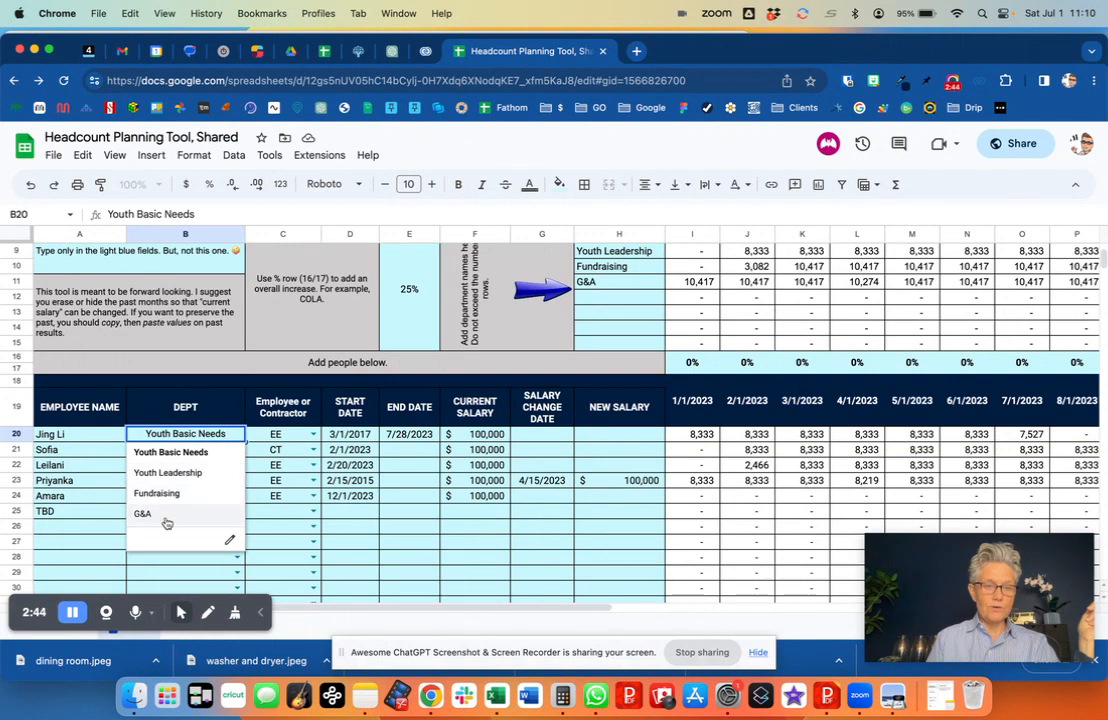
- Add Marketing to the department list in H12 and check the department choices in row 20
click(610, 300)
text(Marketing)
key(Return)
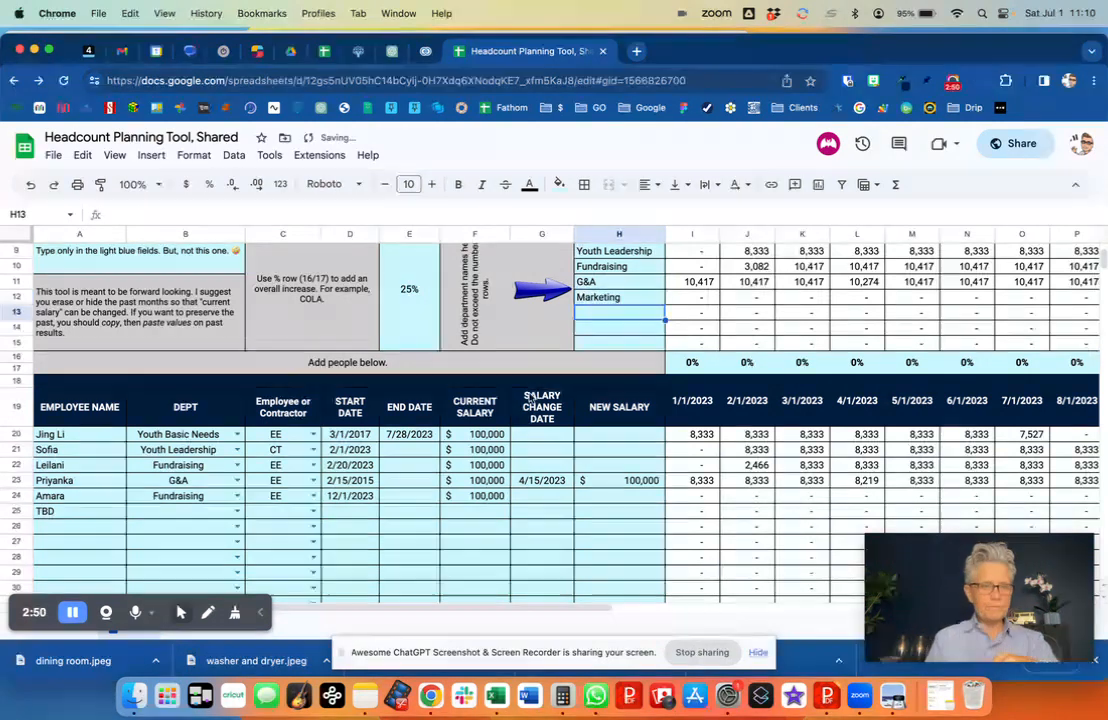
click(238, 434)
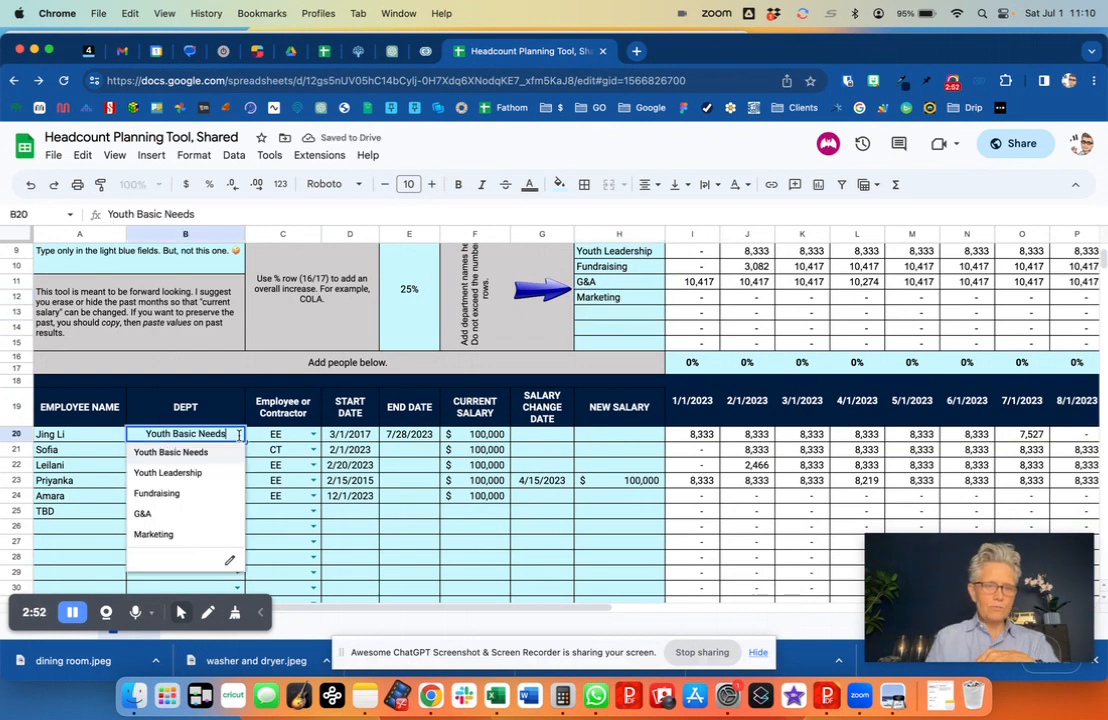
click(293, 511)
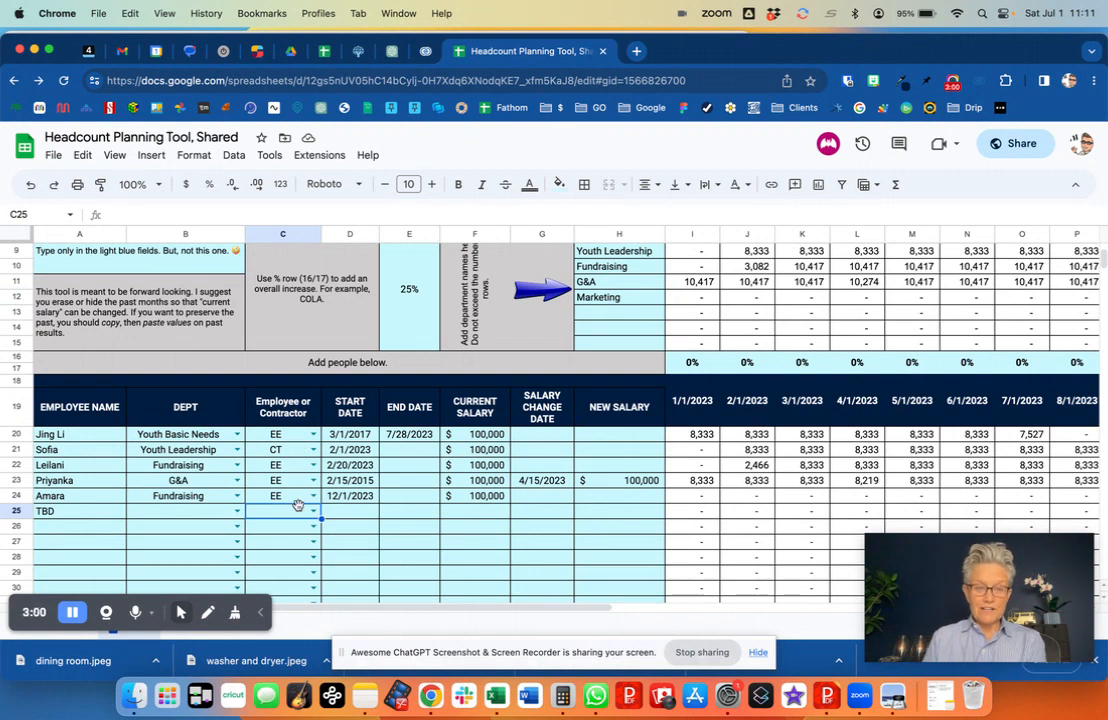
- Examine the start date, end date, current salary and July and August 2023 amounts of the employee in row 20
click(349, 437)
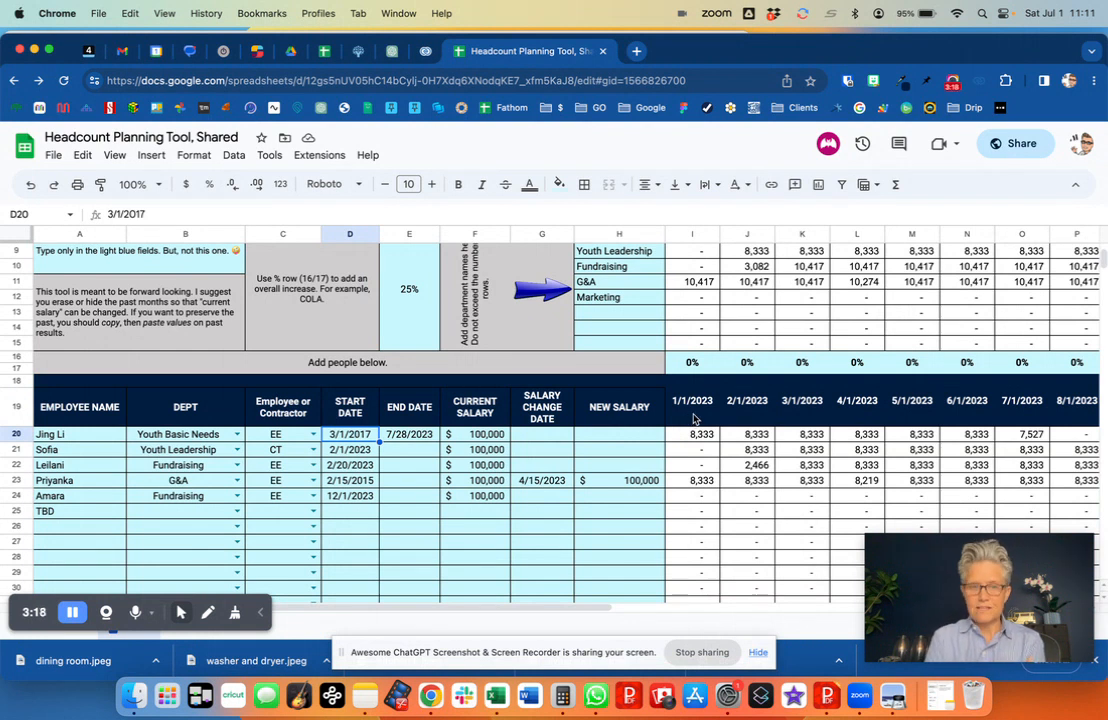
click(416, 440)
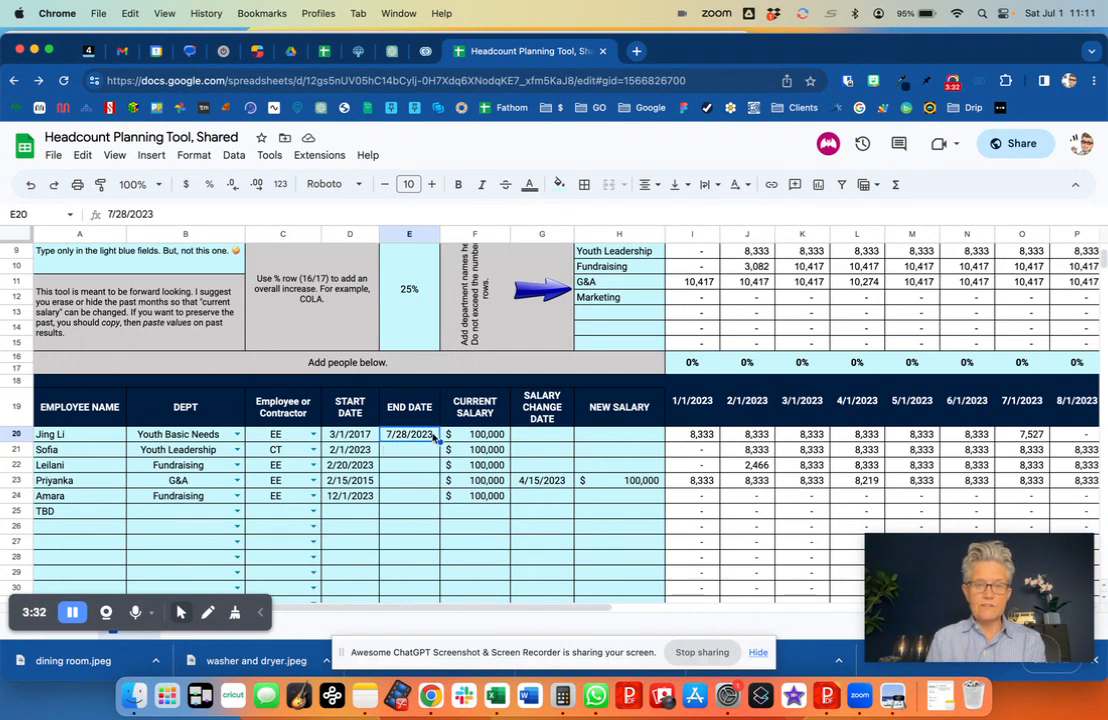
click(491, 436)
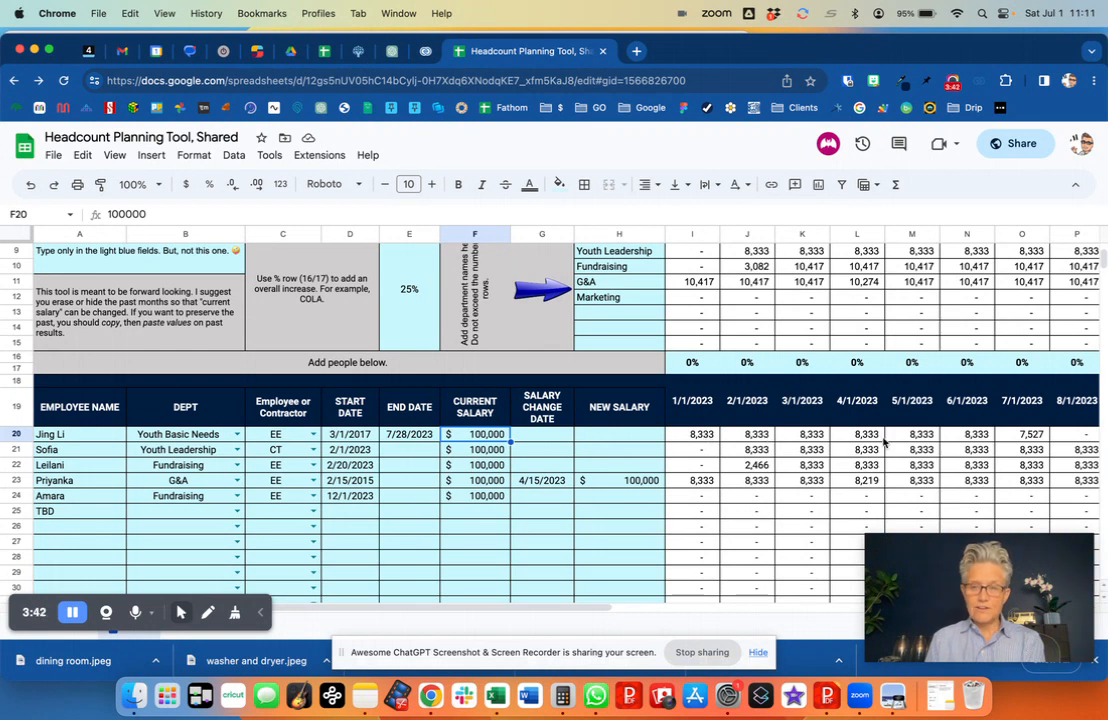
click(1020, 434)
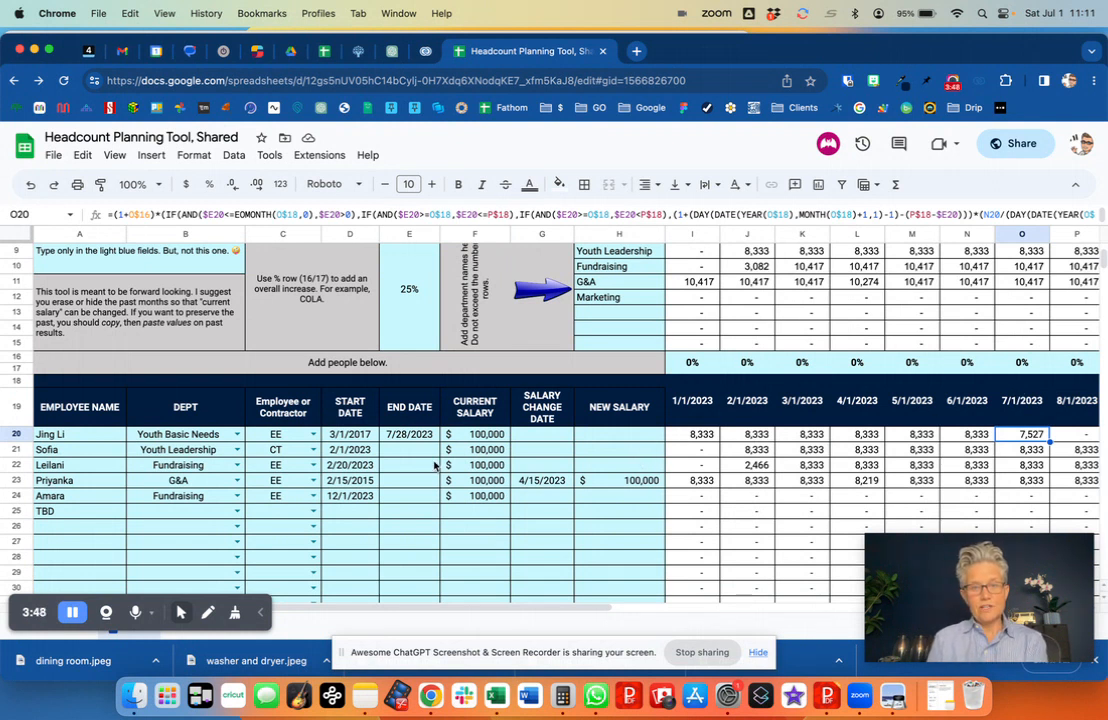
click(1070, 434)
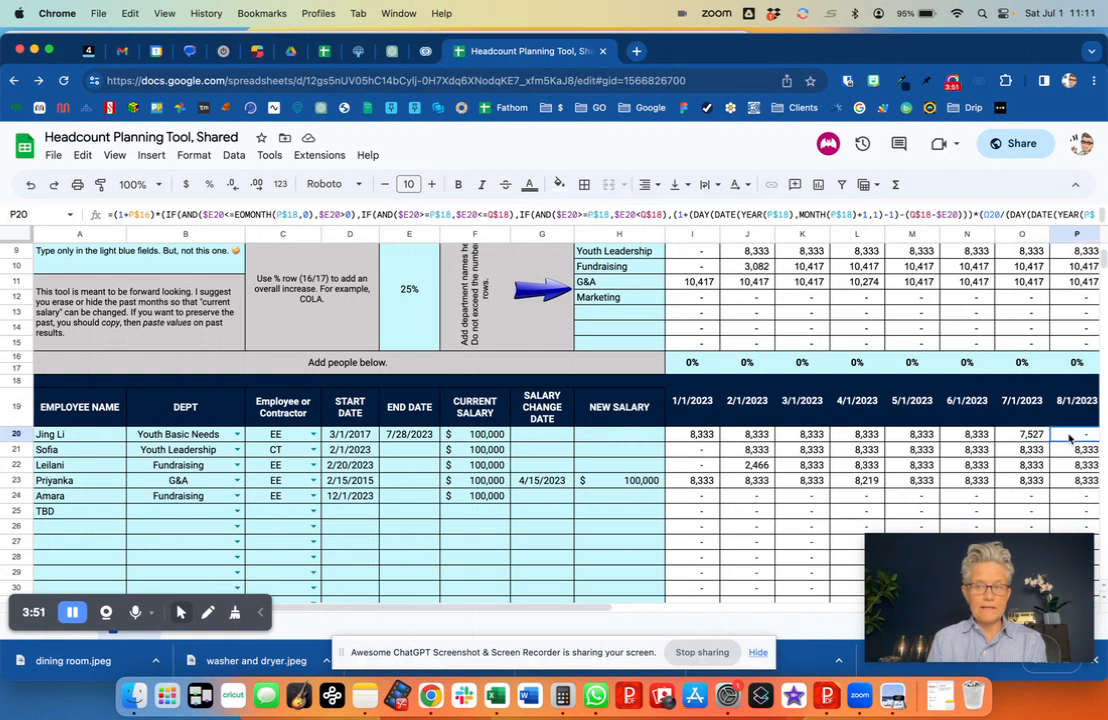
- Set the end date of the employee in row 20 to 7/15/23 and check the department totals
click(396, 436)
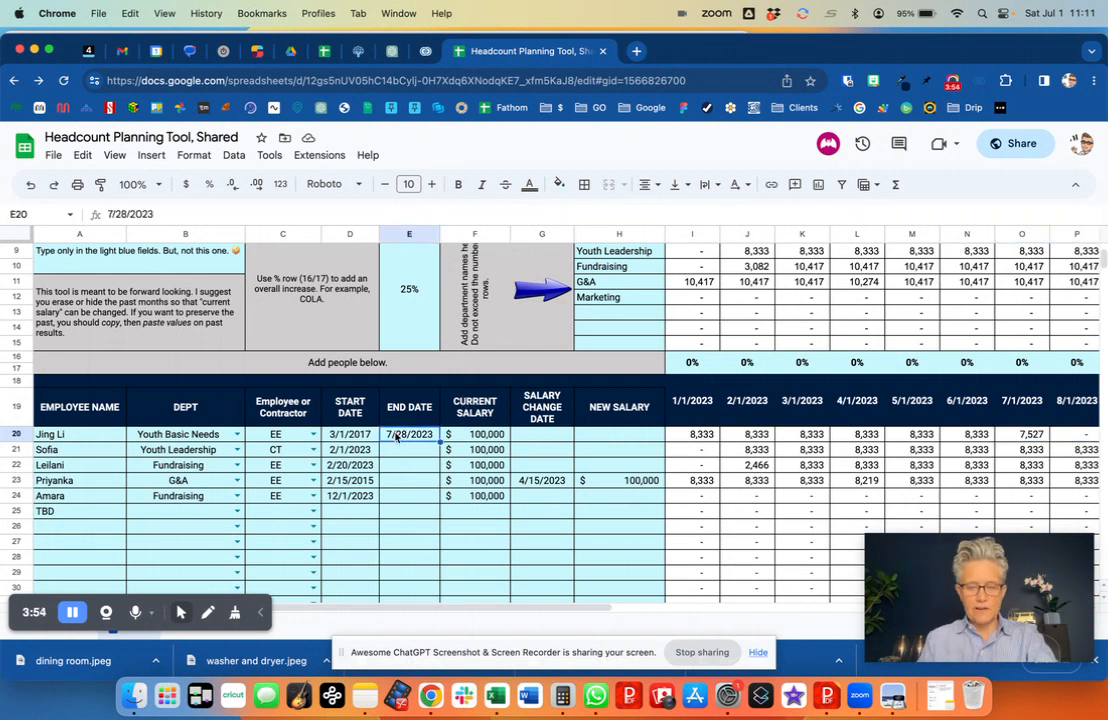
text(7/1)
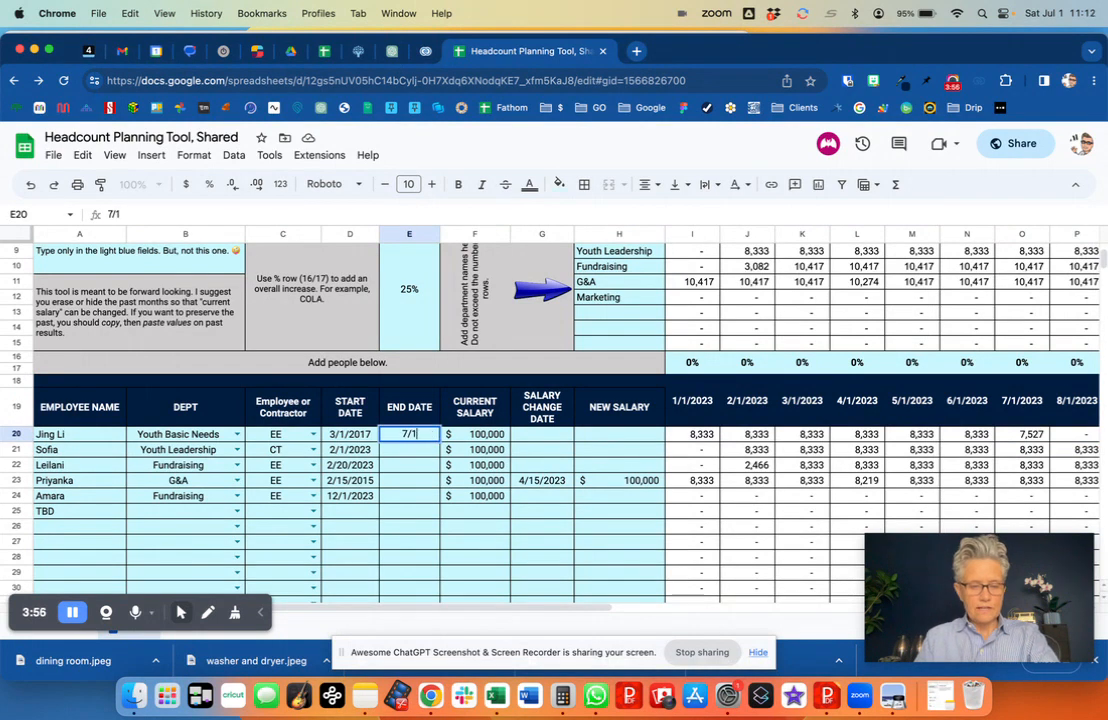
text(5/23)
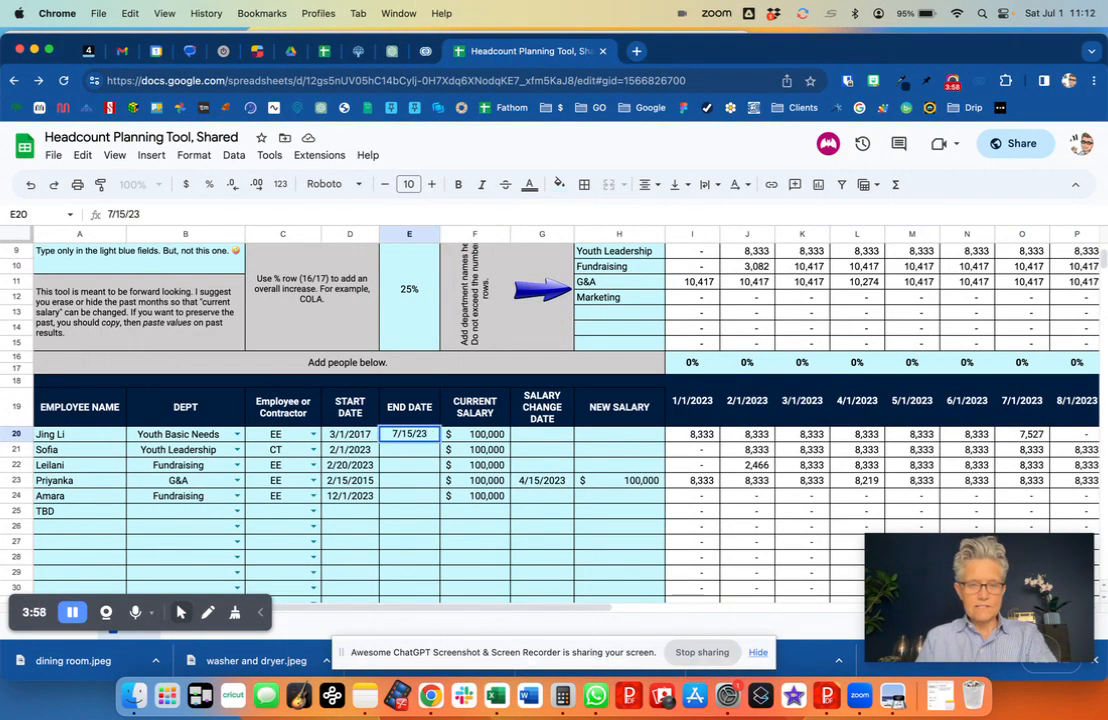
key(Return)
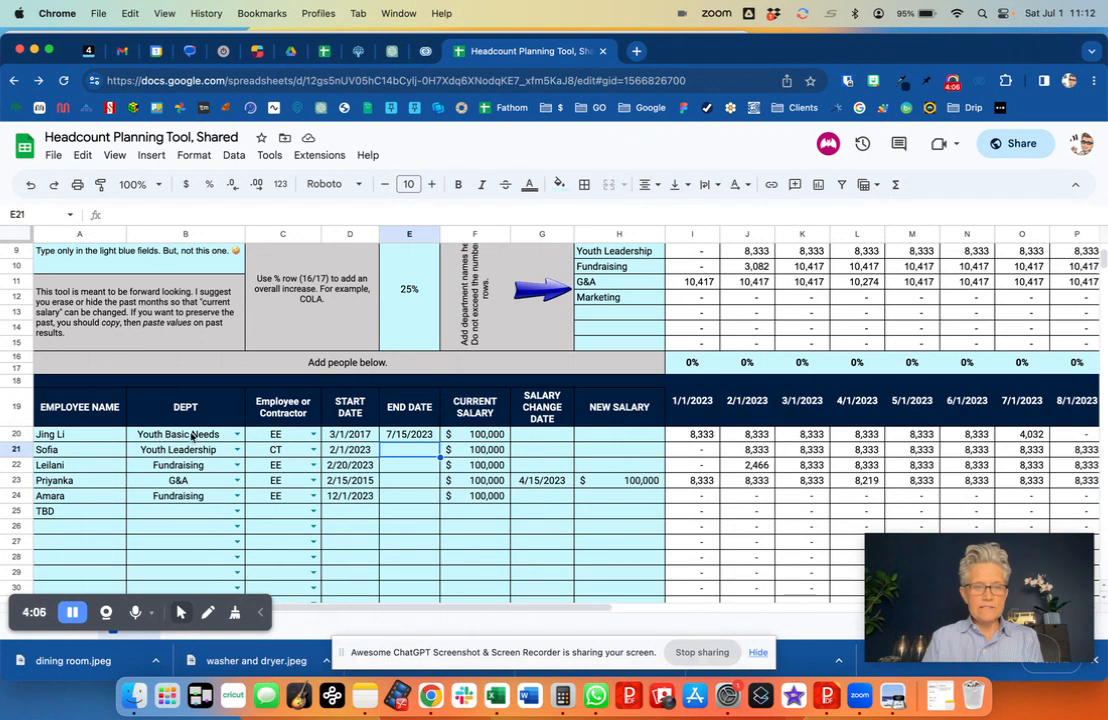
scroll(700, 514, up, 3)
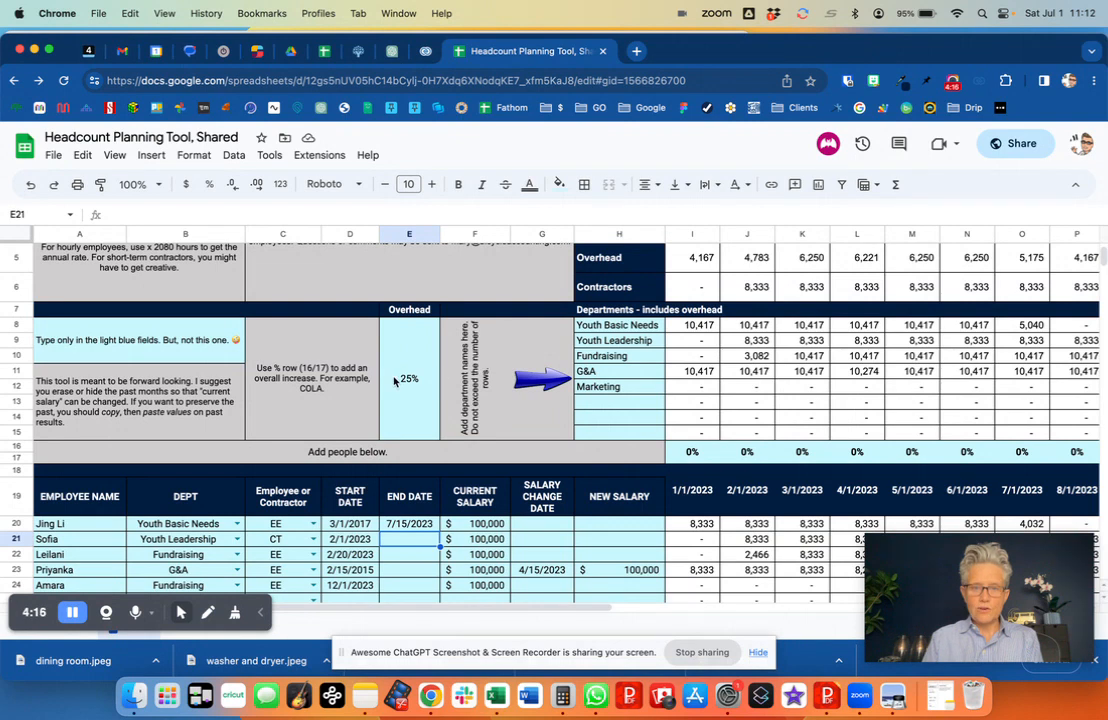
- Change the employee in row 20 to contractor (CT) and check the contractor and department totals
scroll(520, 400, down, 2)
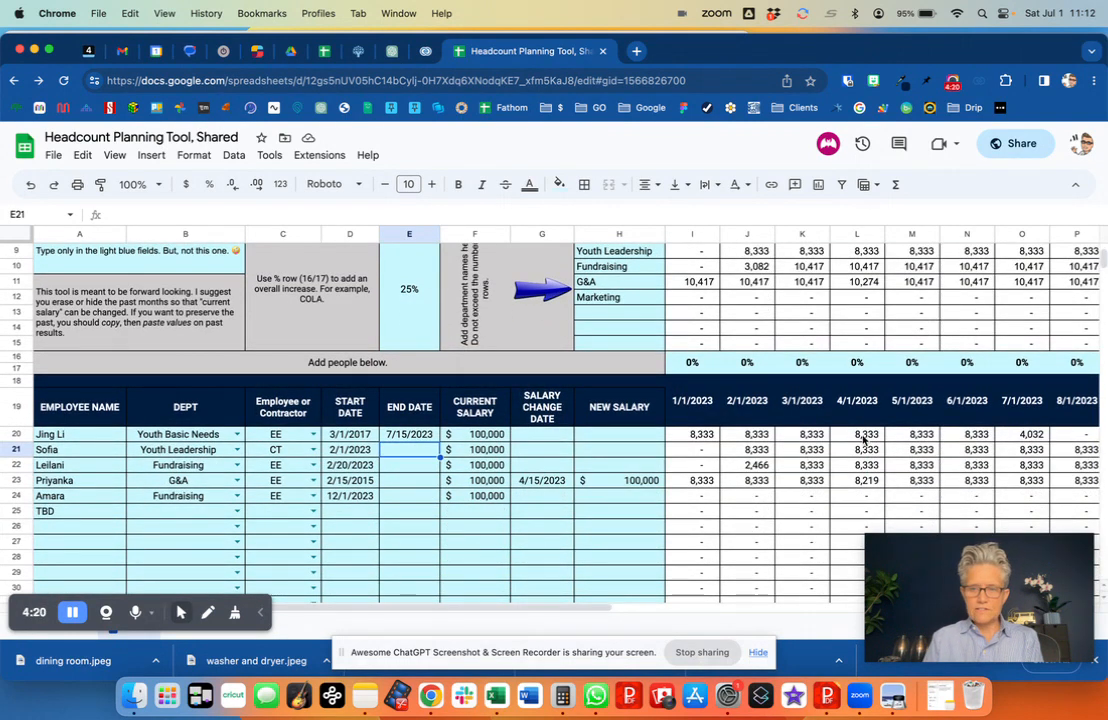
click(313, 434)
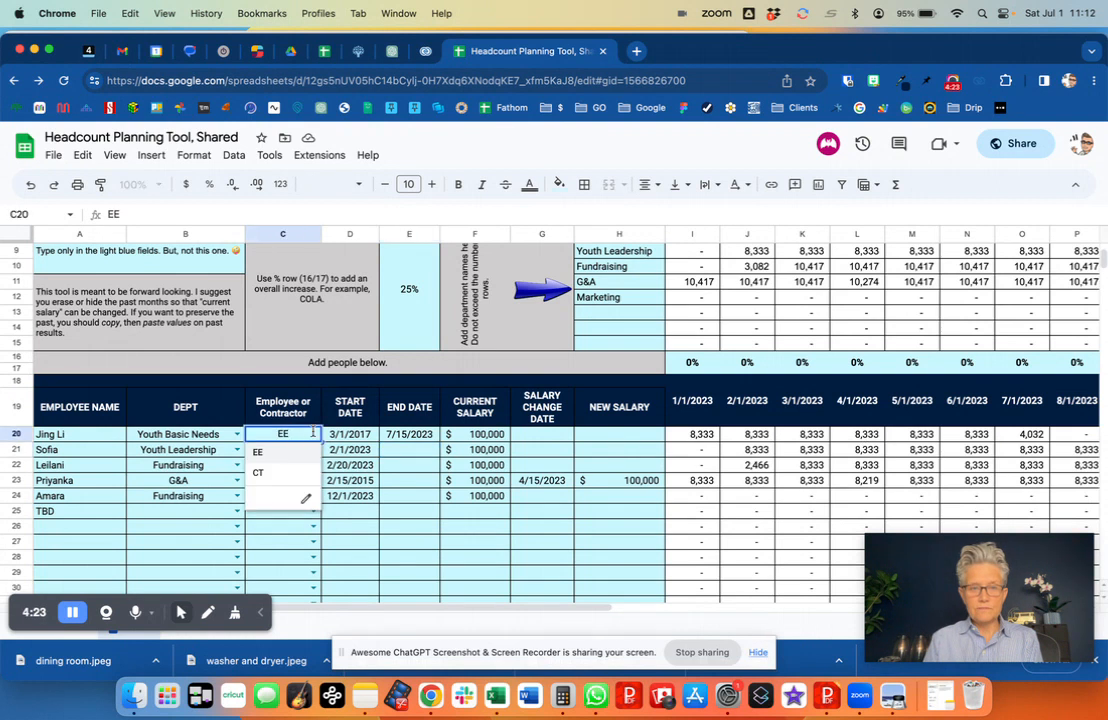
click(258, 472)
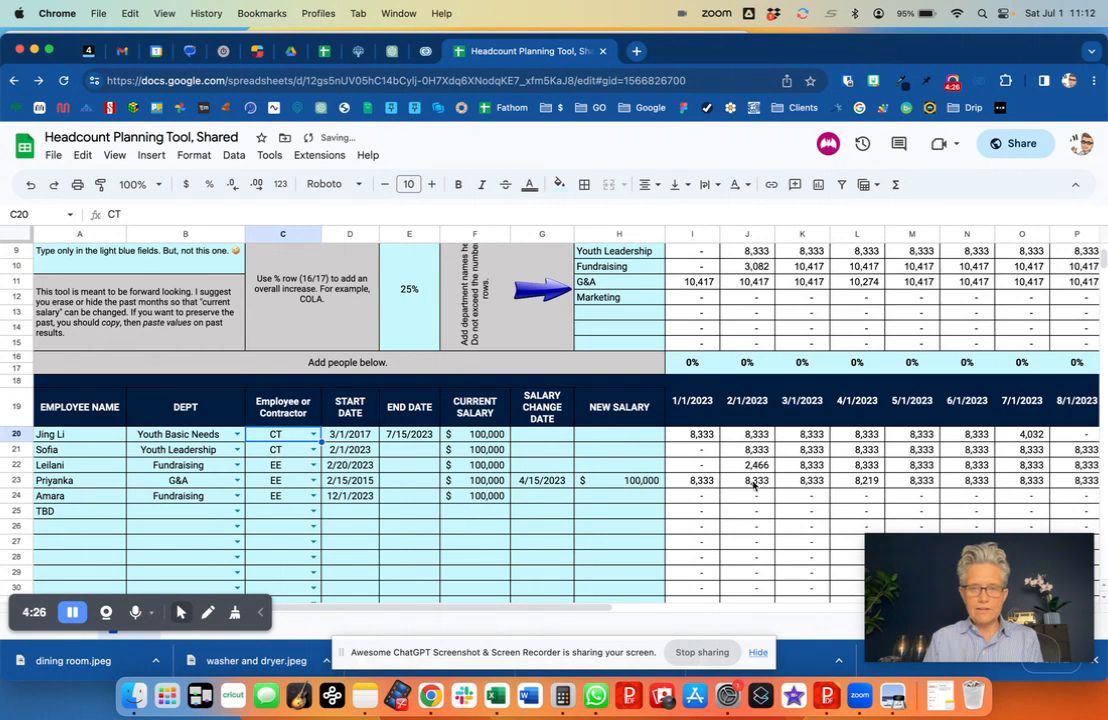
scroll(753, 485, up, 3)
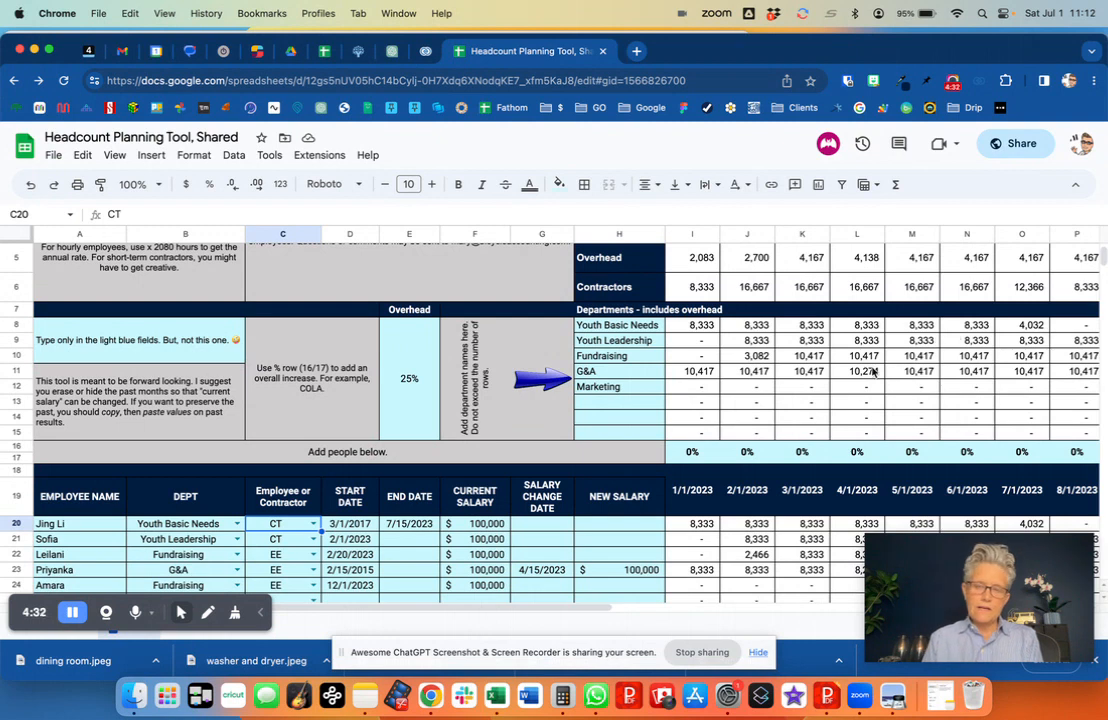
- Set the start date of the person in row 21 to 2/12/2023 and check the Youth Leadership total for February
scroll(760, 320, down, 3)
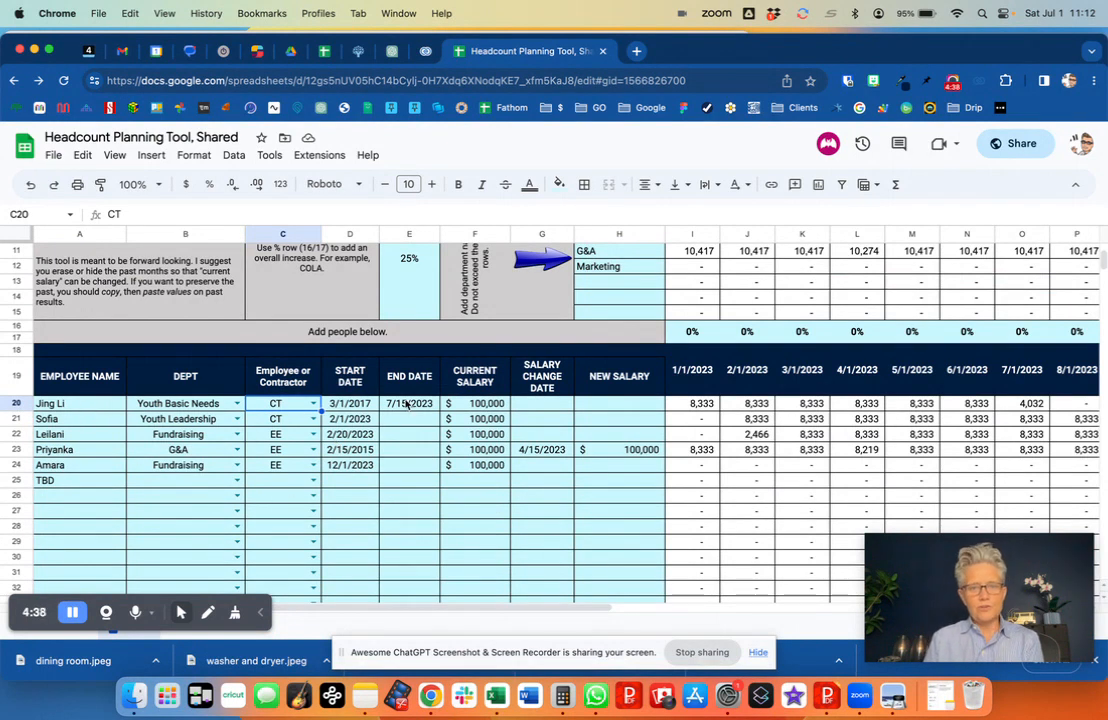
click(335, 423)
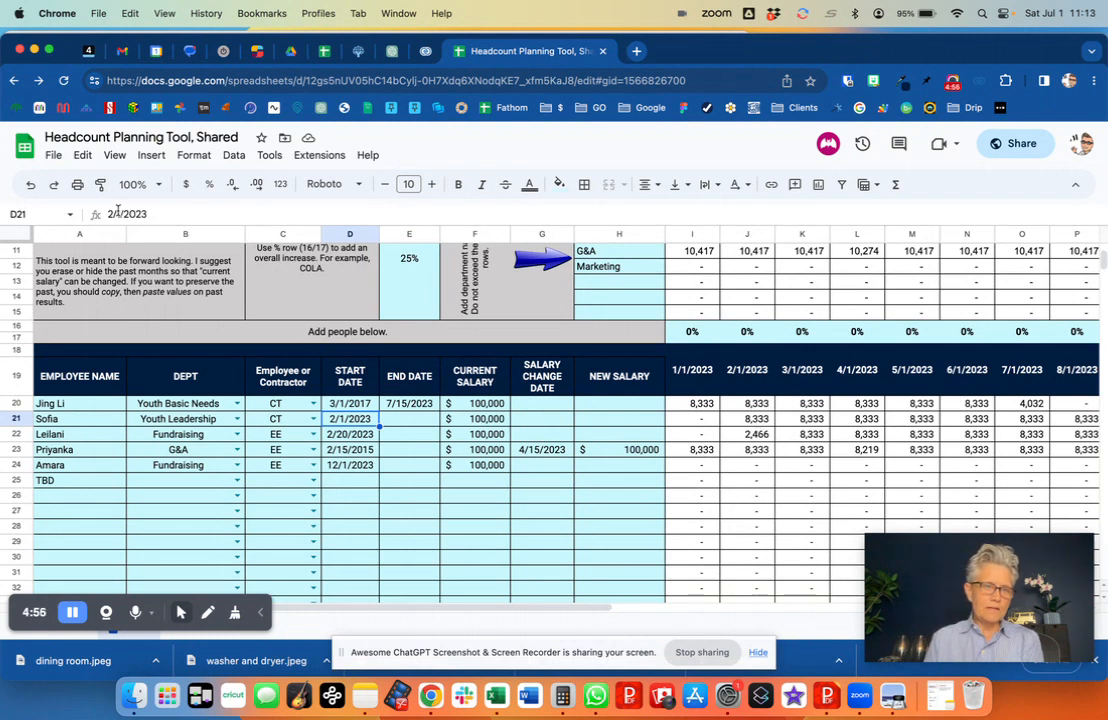
click(118, 213)
text(2)
key(Return)
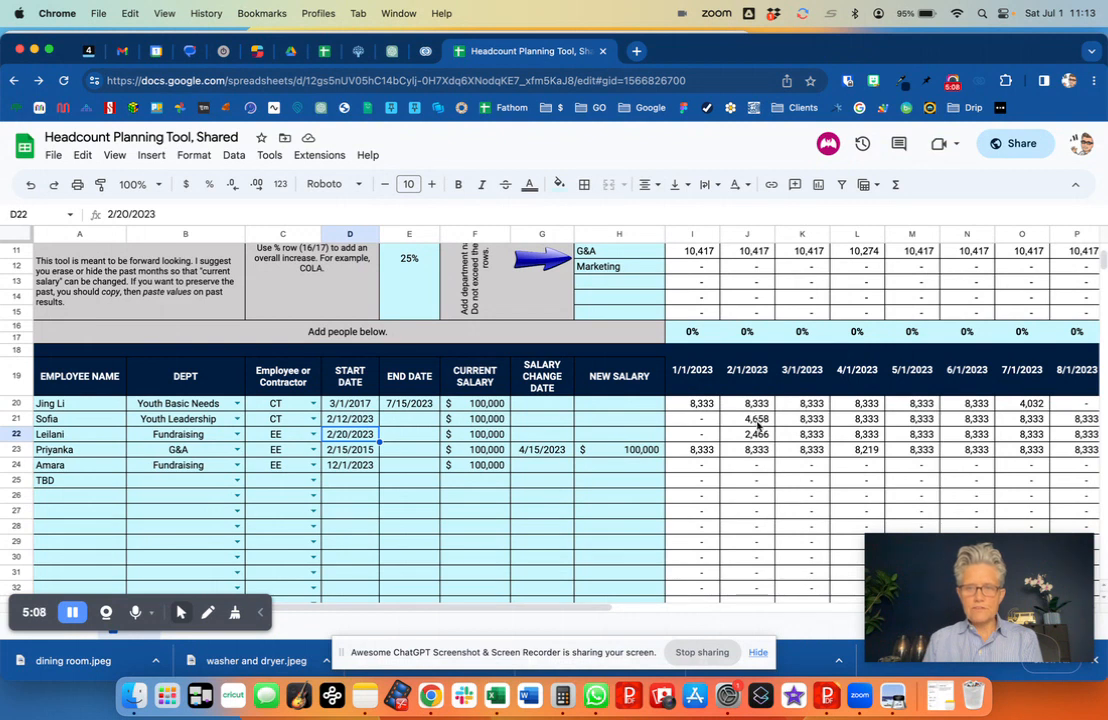
scroll(757, 425, up, 3)
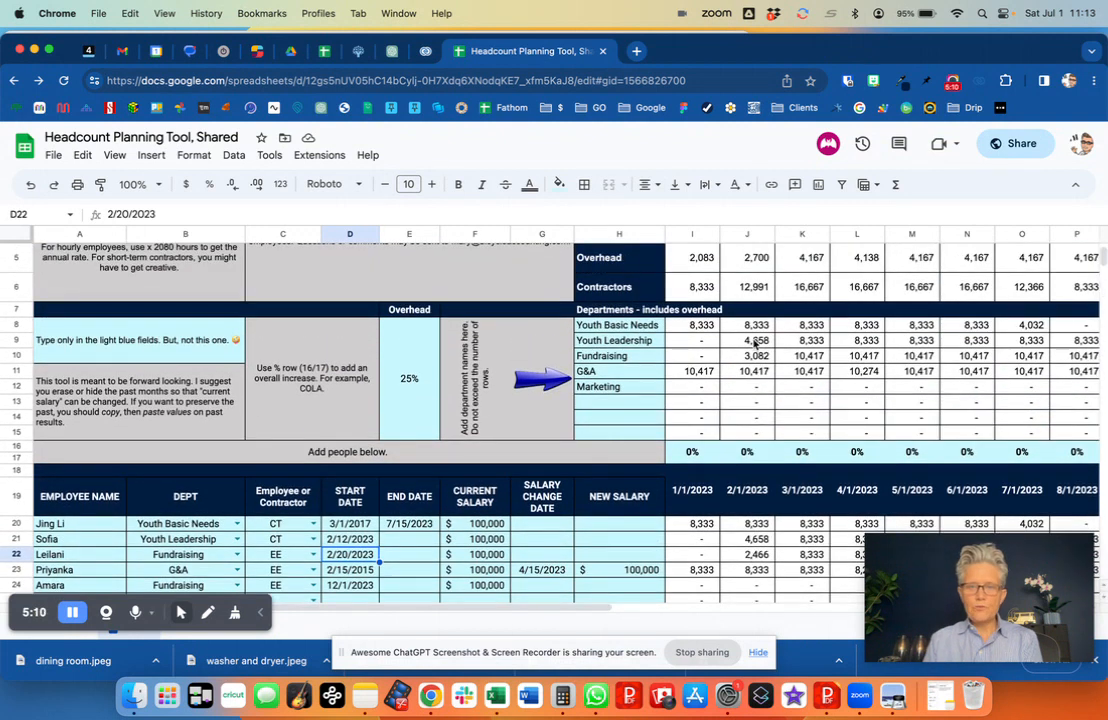
- Review the dates and salary entries in rows 22 and 23, and set the new salary in row 23 to 110,000
scroll(755, 343, down, 4)
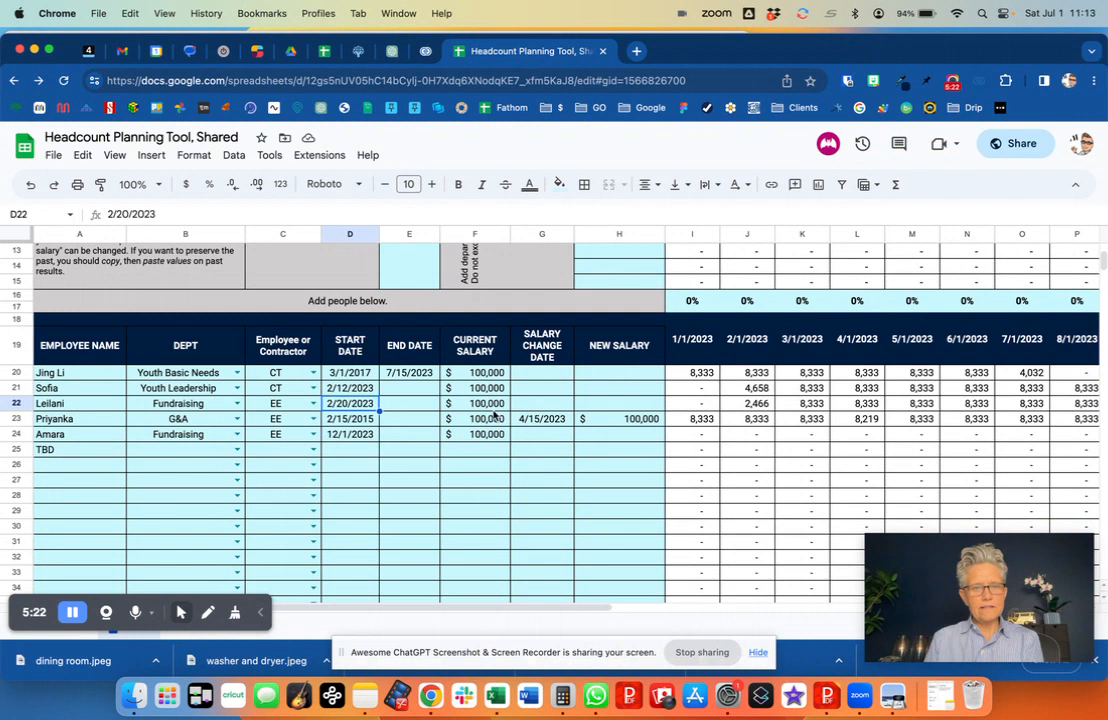
click(551, 405)
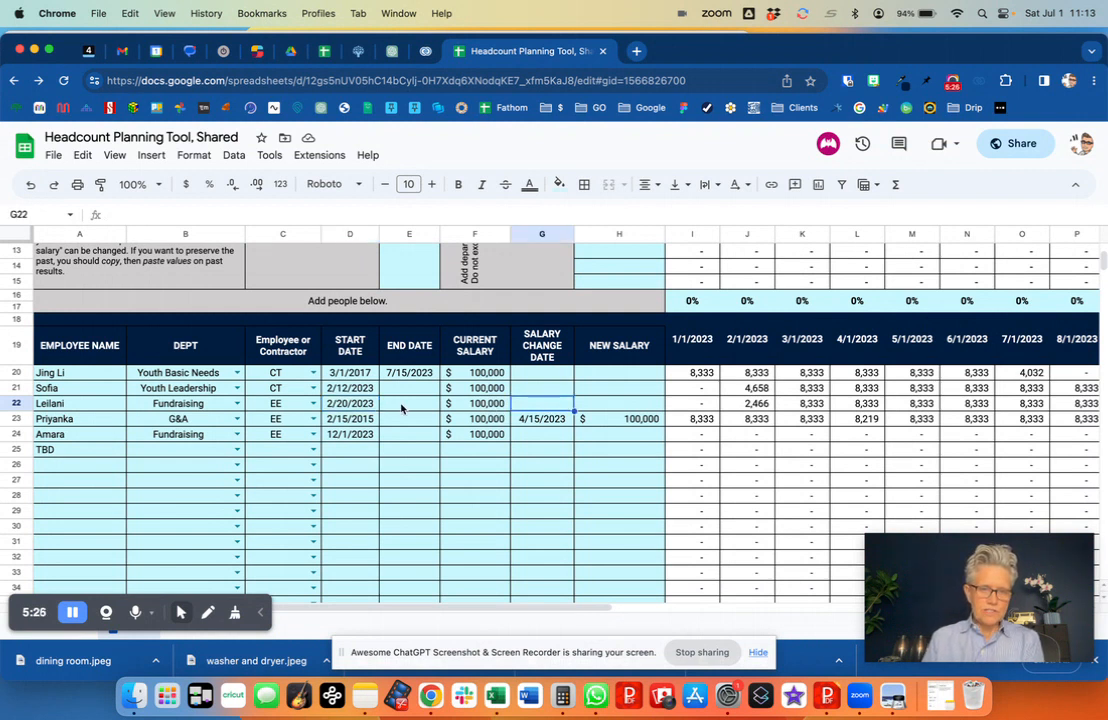
click(346, 406)
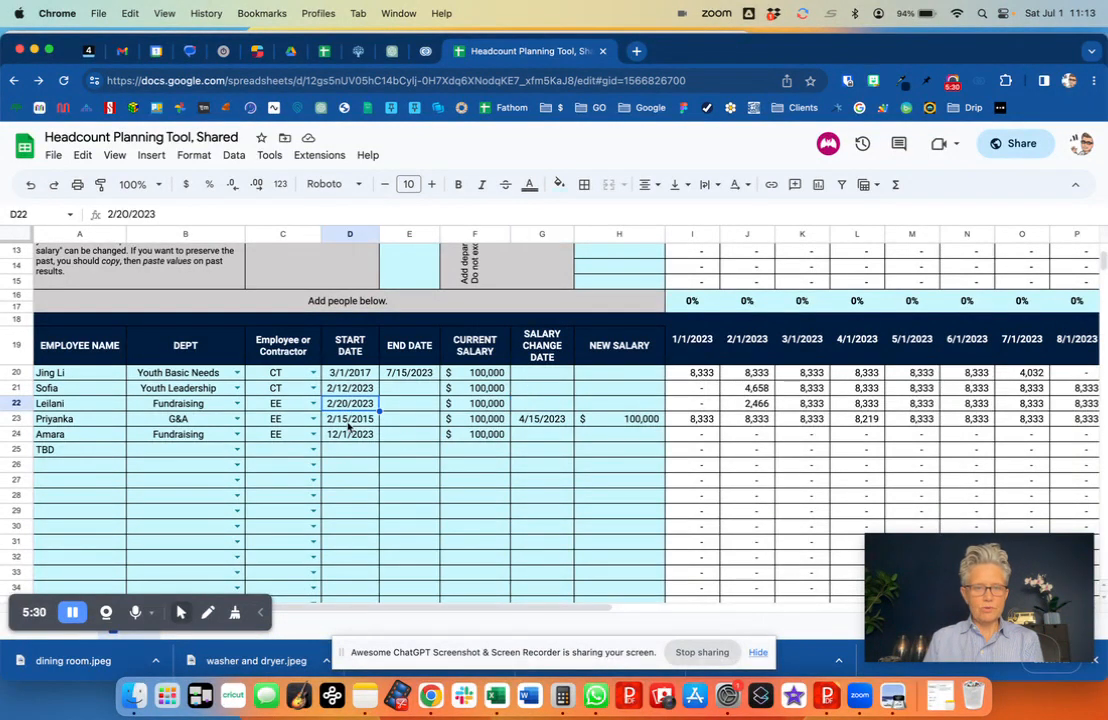
click(355, 420)
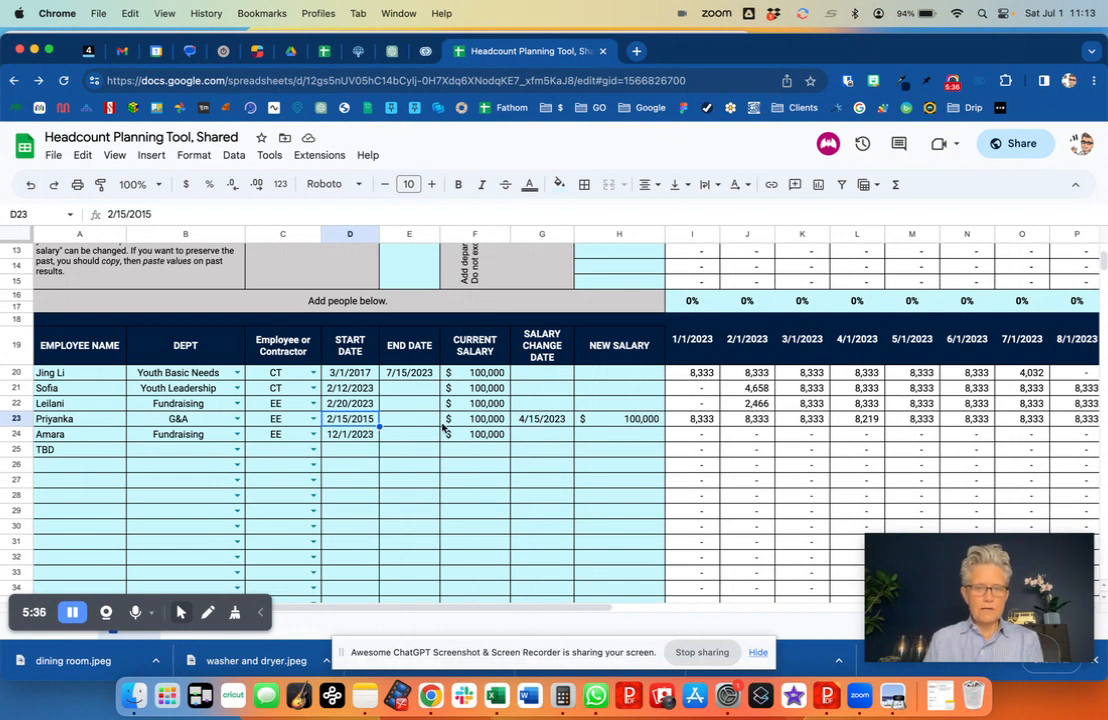
click(488, 424)
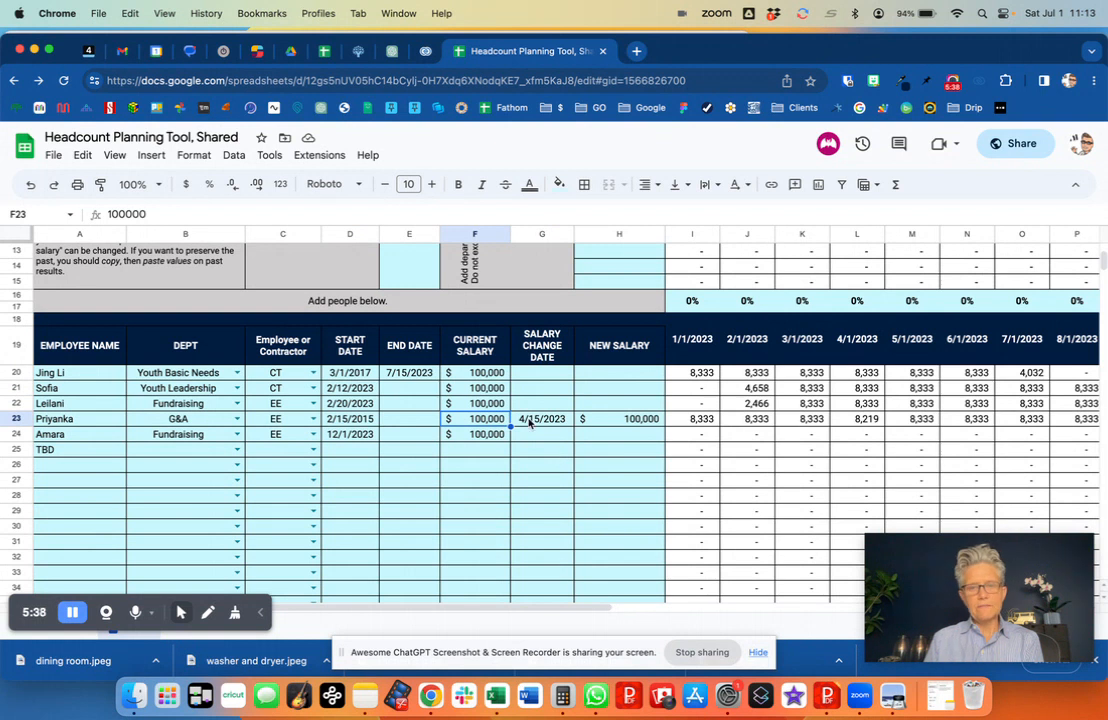
click(529, 422)
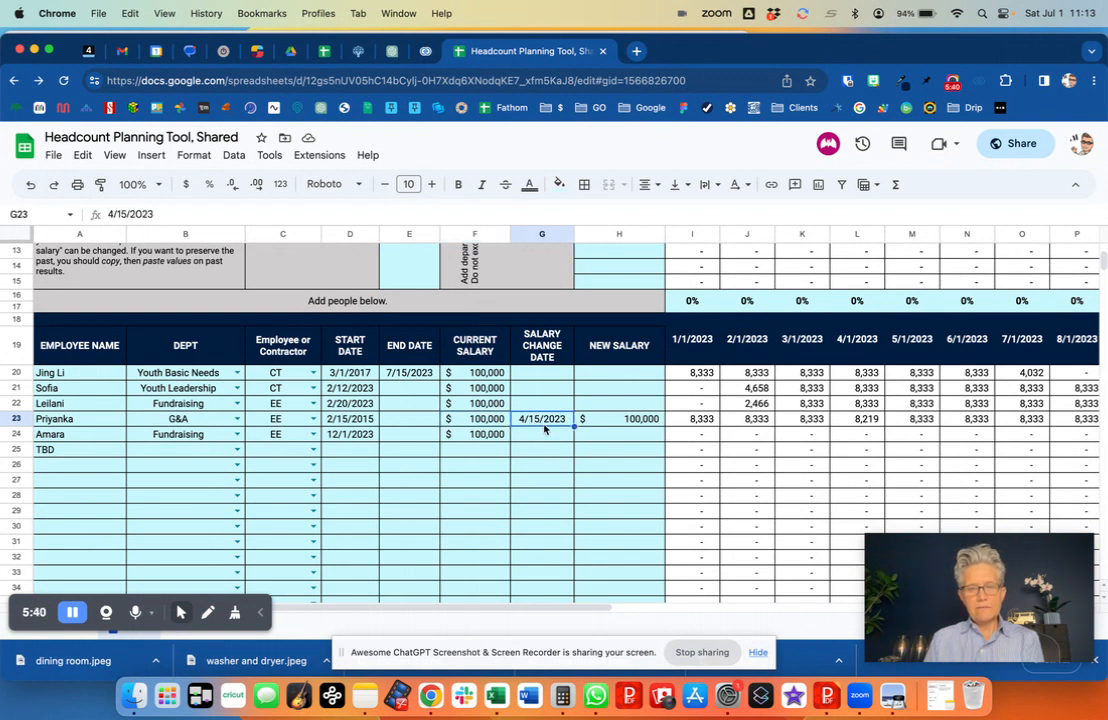
click(632, 424)
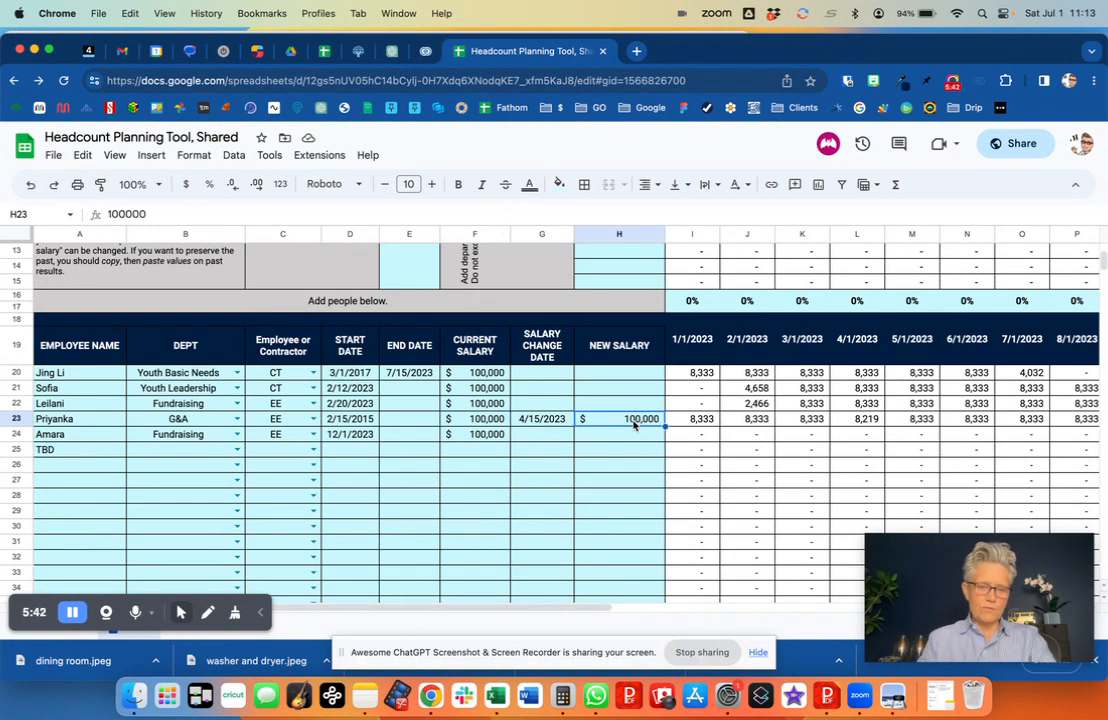
text(110,000)
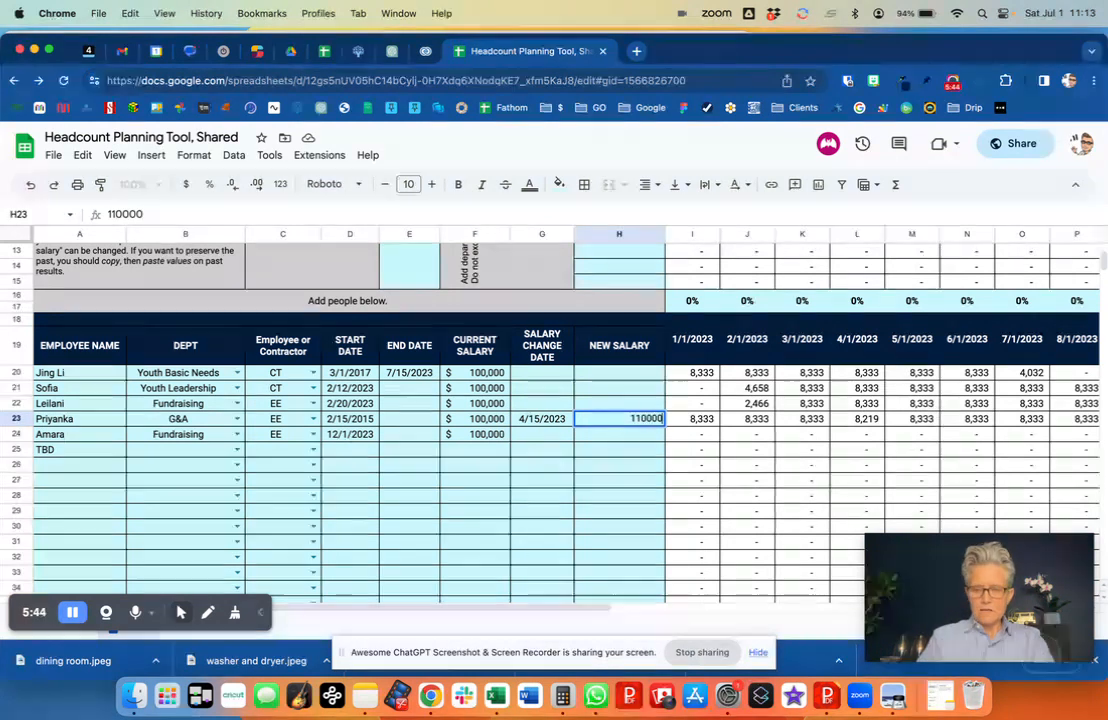
key(Return)
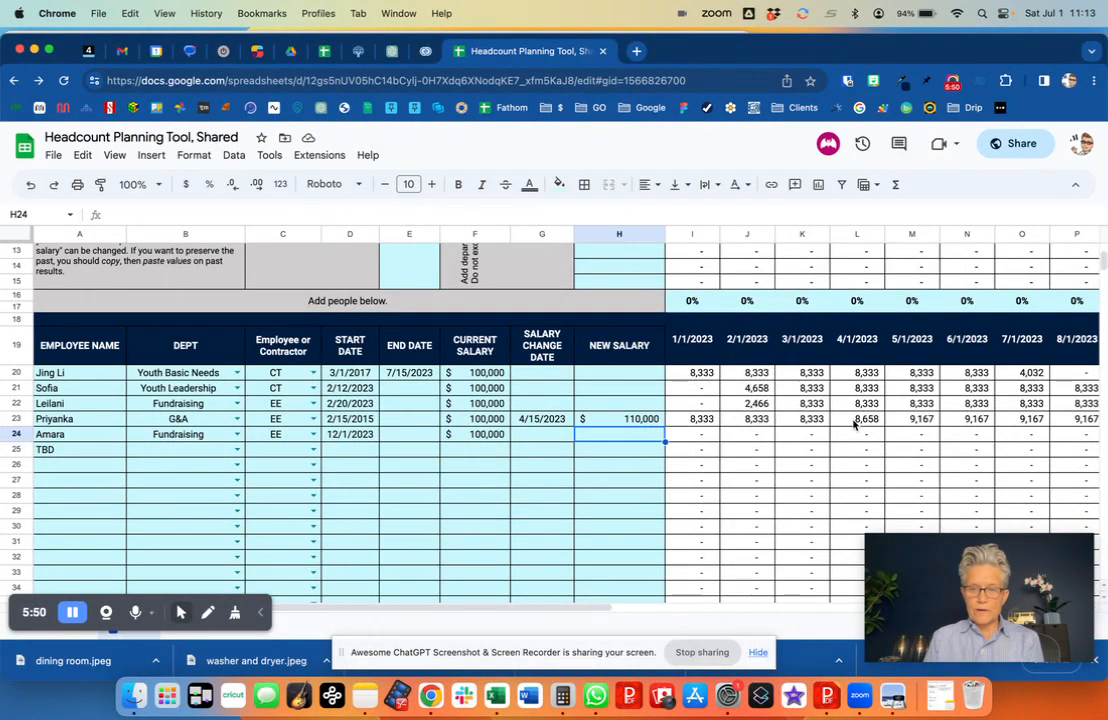
- Examine the March to May 2023 amounts of the employee in row 23 and the G&A department totals
click(797, 422)
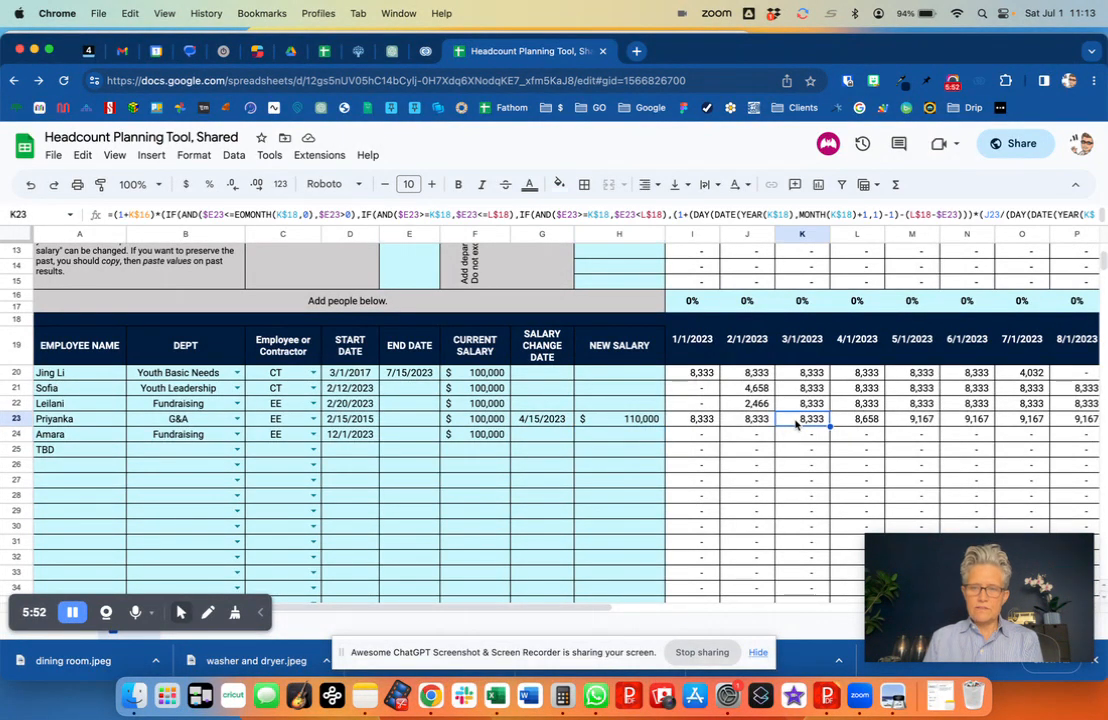
click(866, 421)
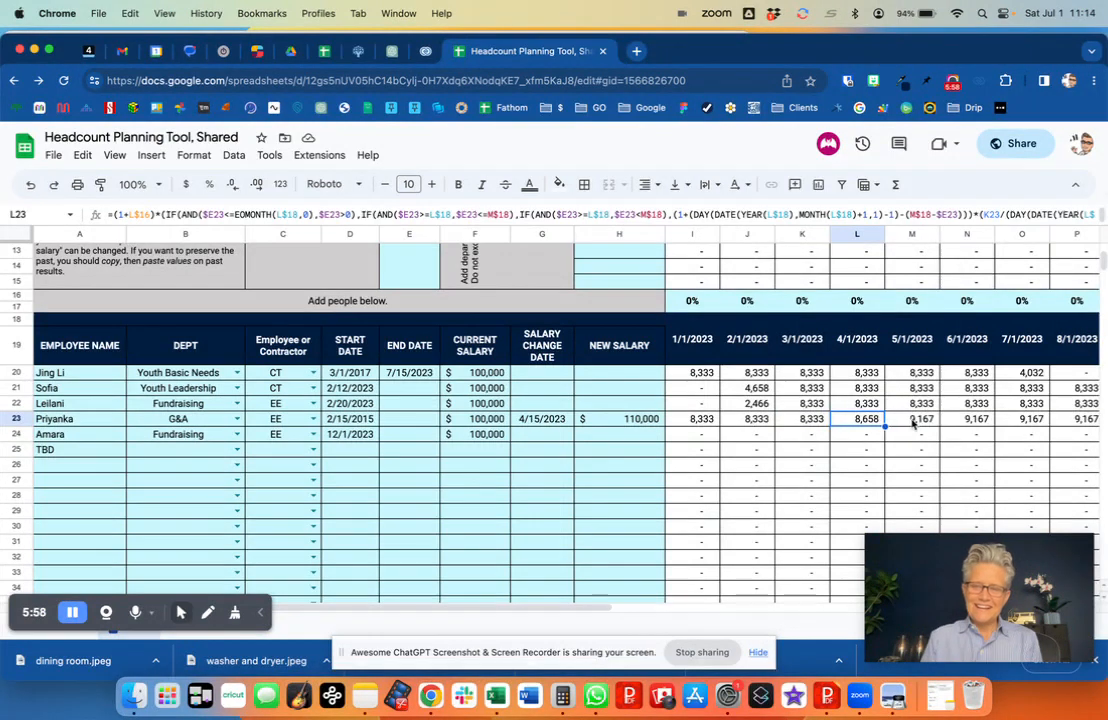
key(Right)
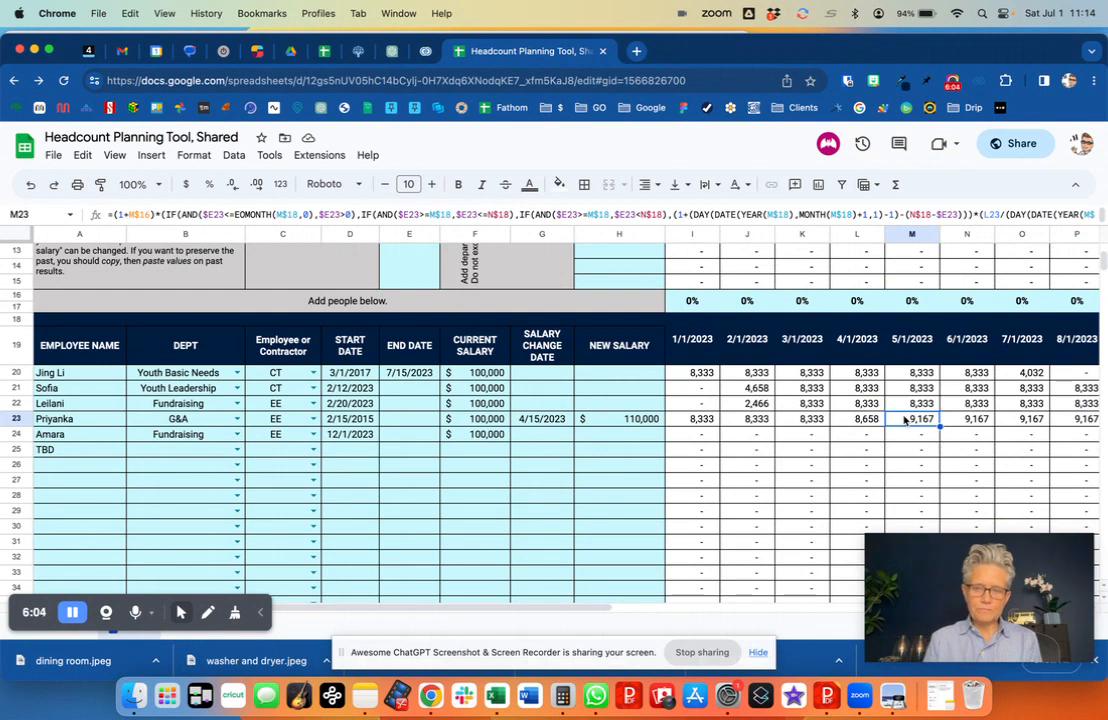
scroll(905, 420, up, 5)
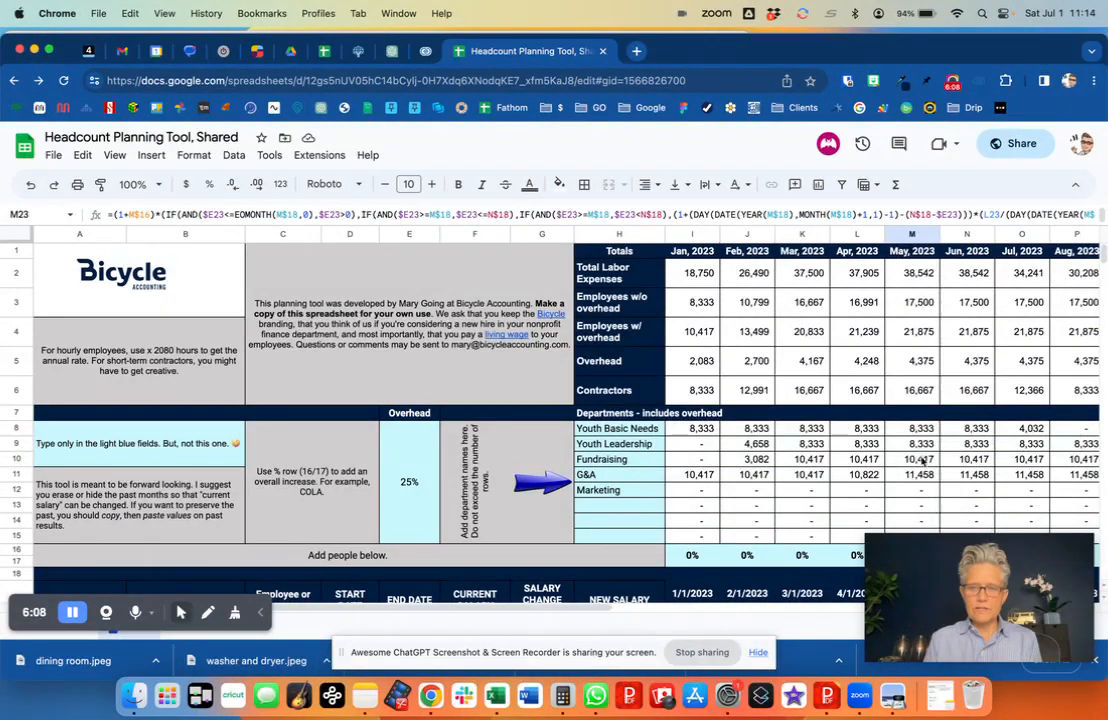
scroll(921, 484, down, 5)
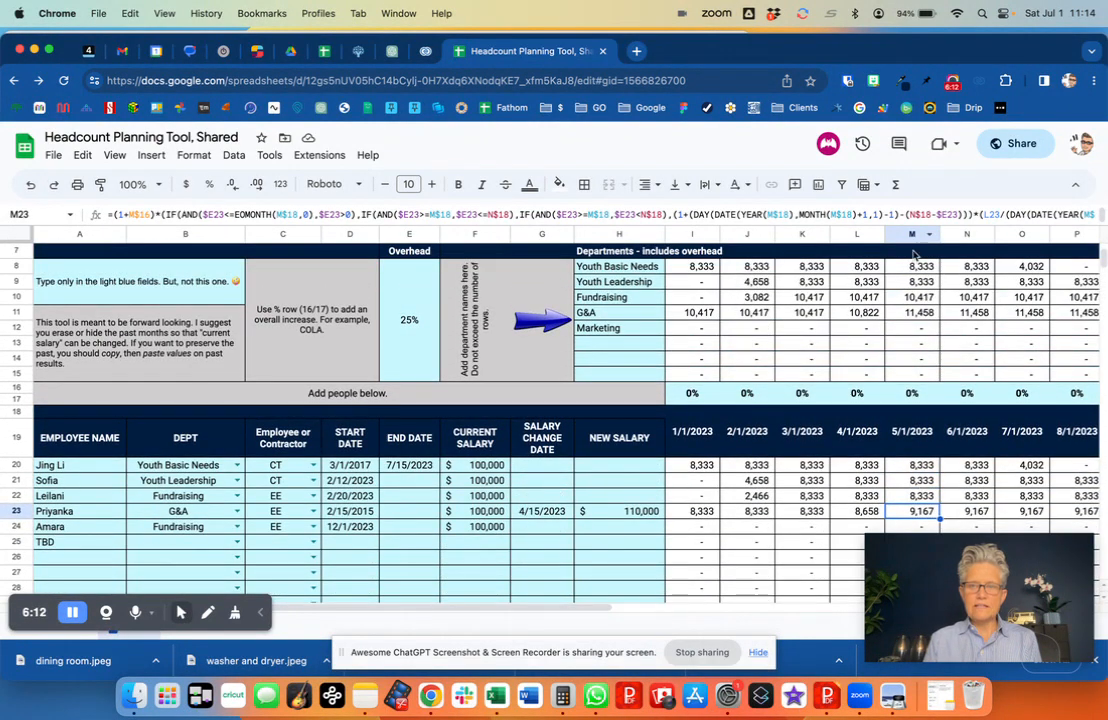
- Copy the January 2024 increase of 8% across to March 2024 and check the resulting monthly amounts in row 21
scroll(912, 443, down, 3)
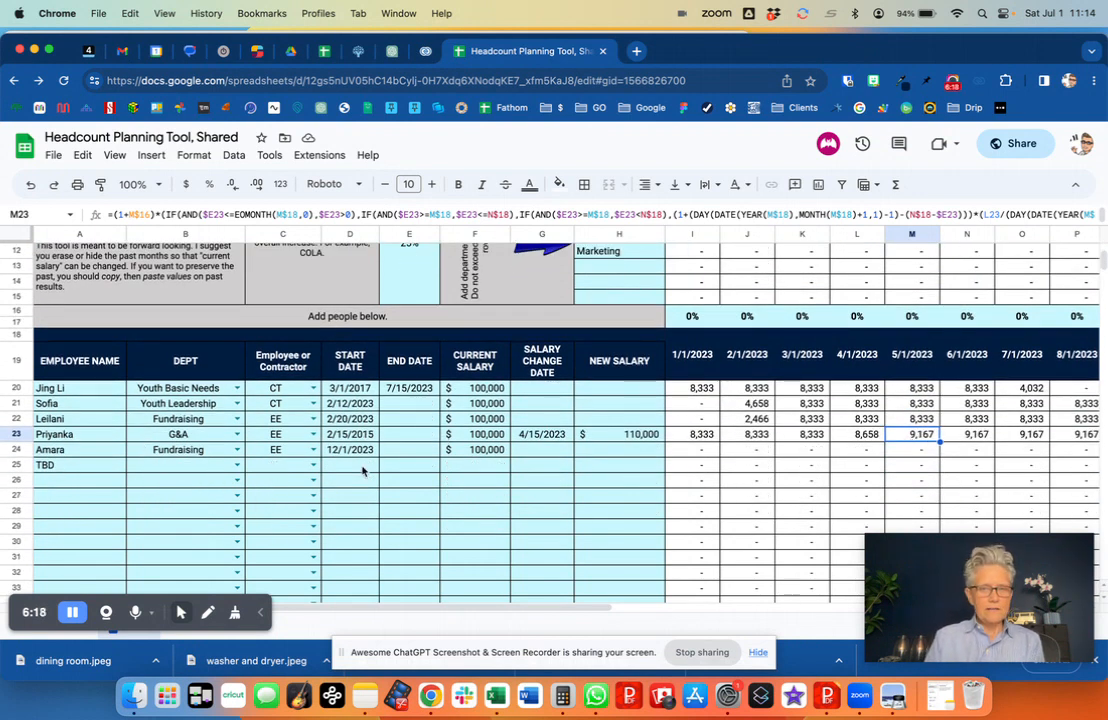
scroll(363, 470, right, 10)
scroll(363, 470, left, 5)
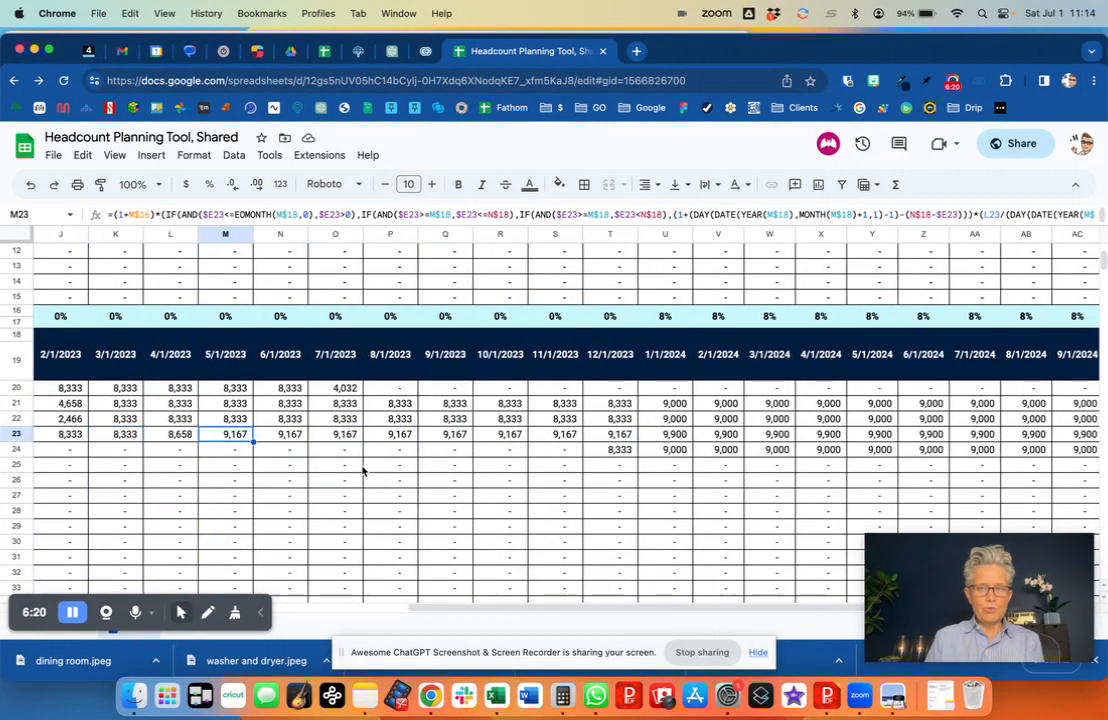
scroll(363, 470, up, 1)
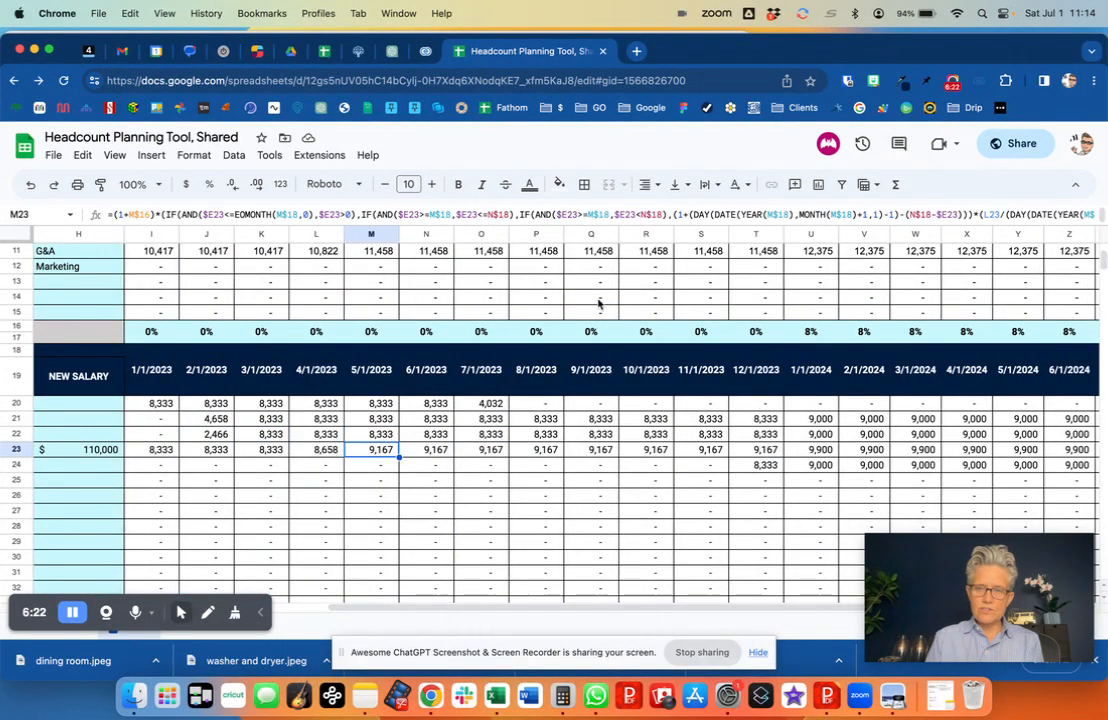
click(811, 334)
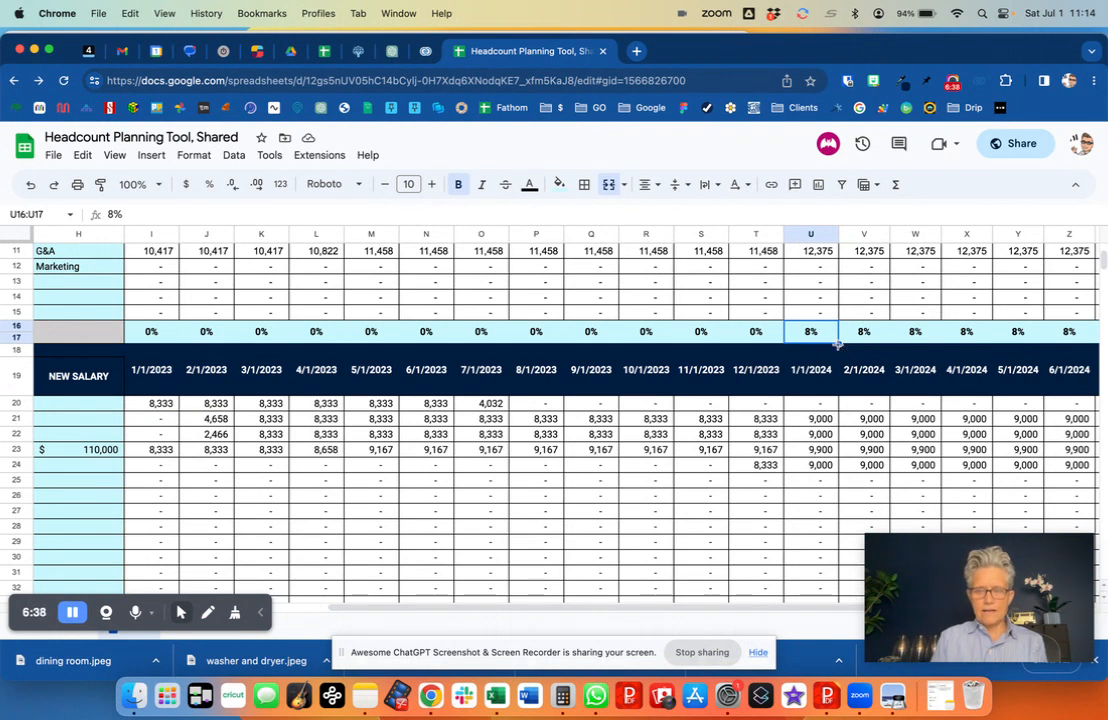
drag(837, 344, 935, 343)
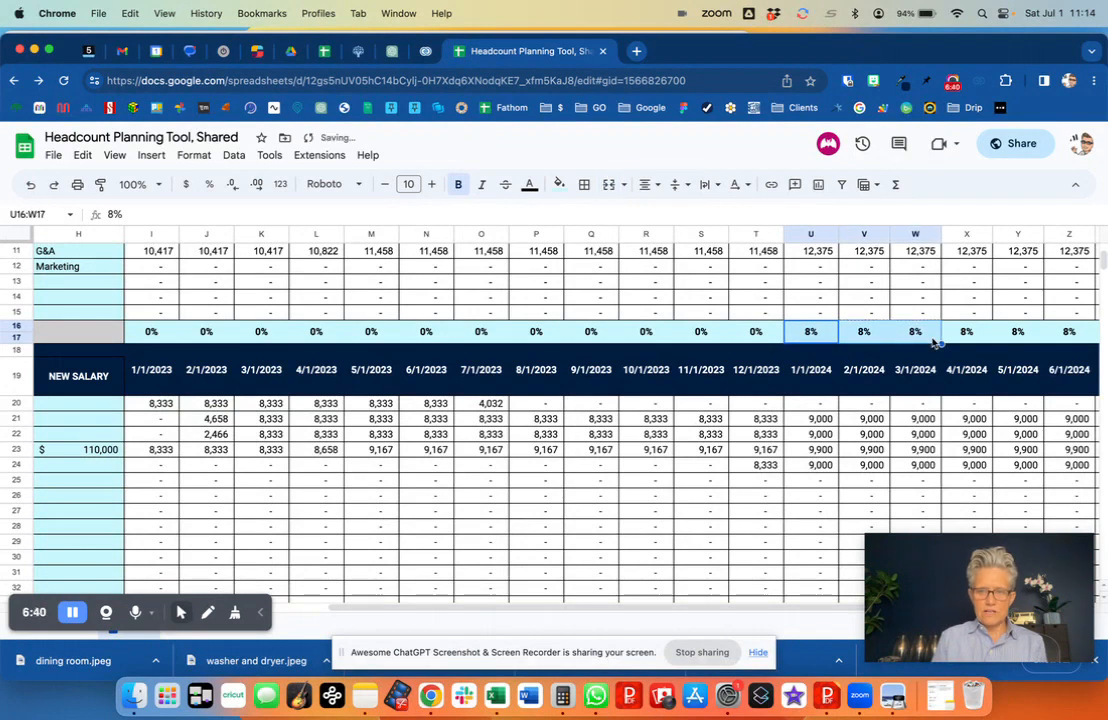
click(812, 420)
click(856, 421)
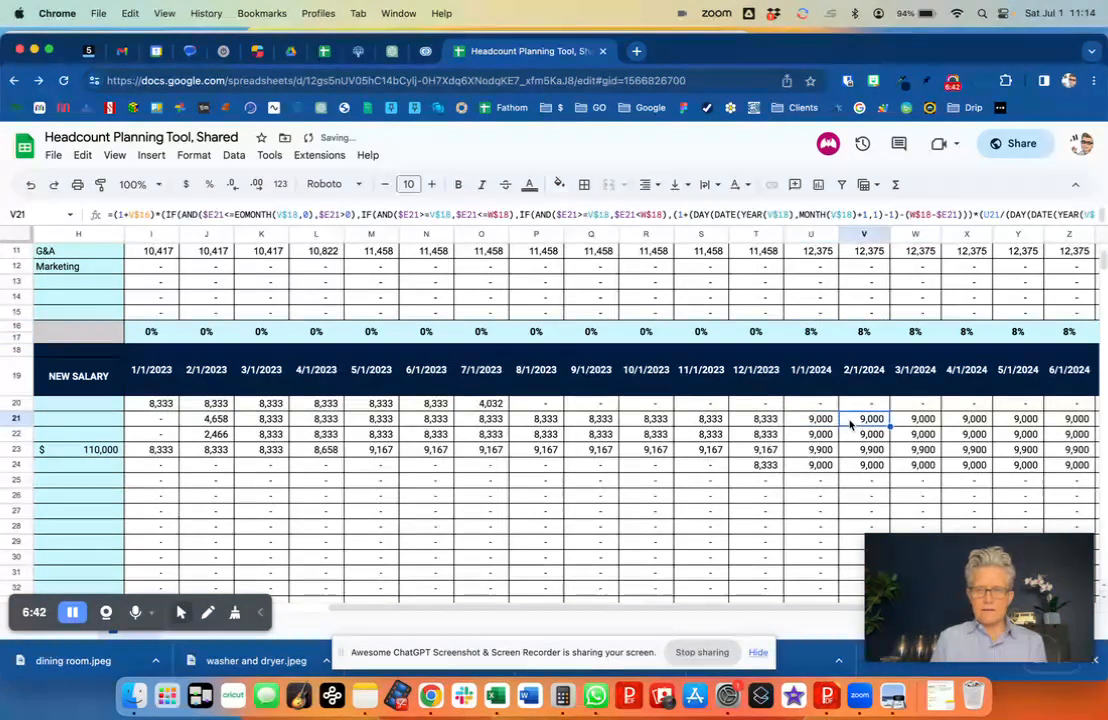
click(920, 421)
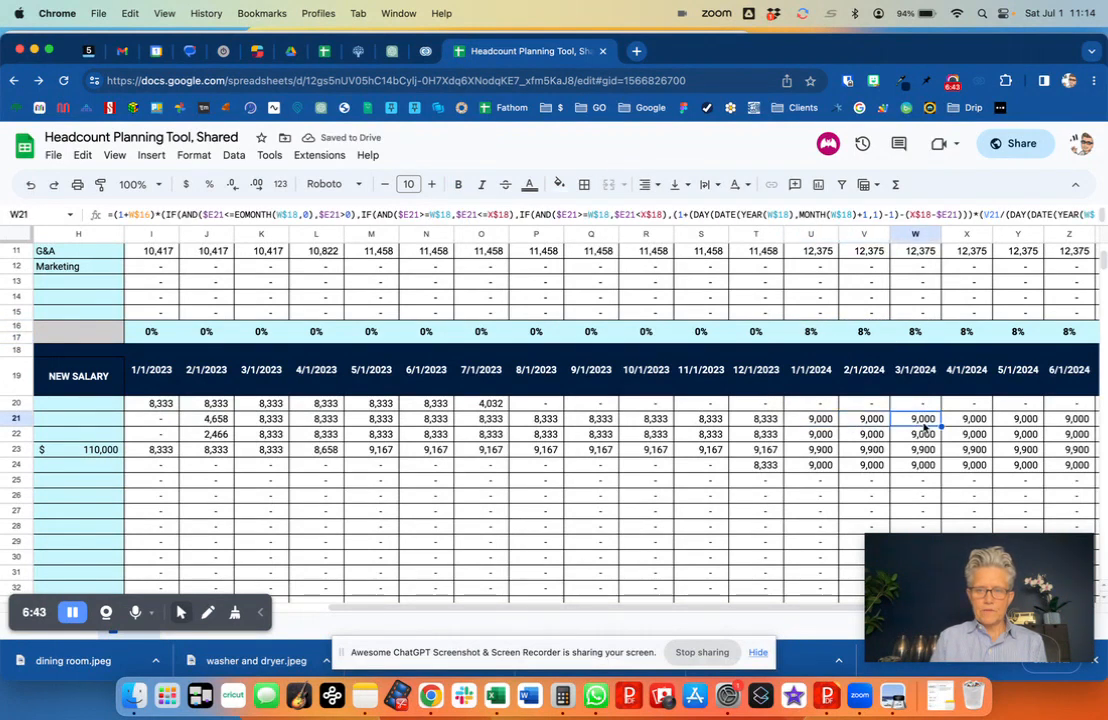
- Set the overall increase for February 2024 to 0% in the percentage row
click(913, 331)
click(854, 336)
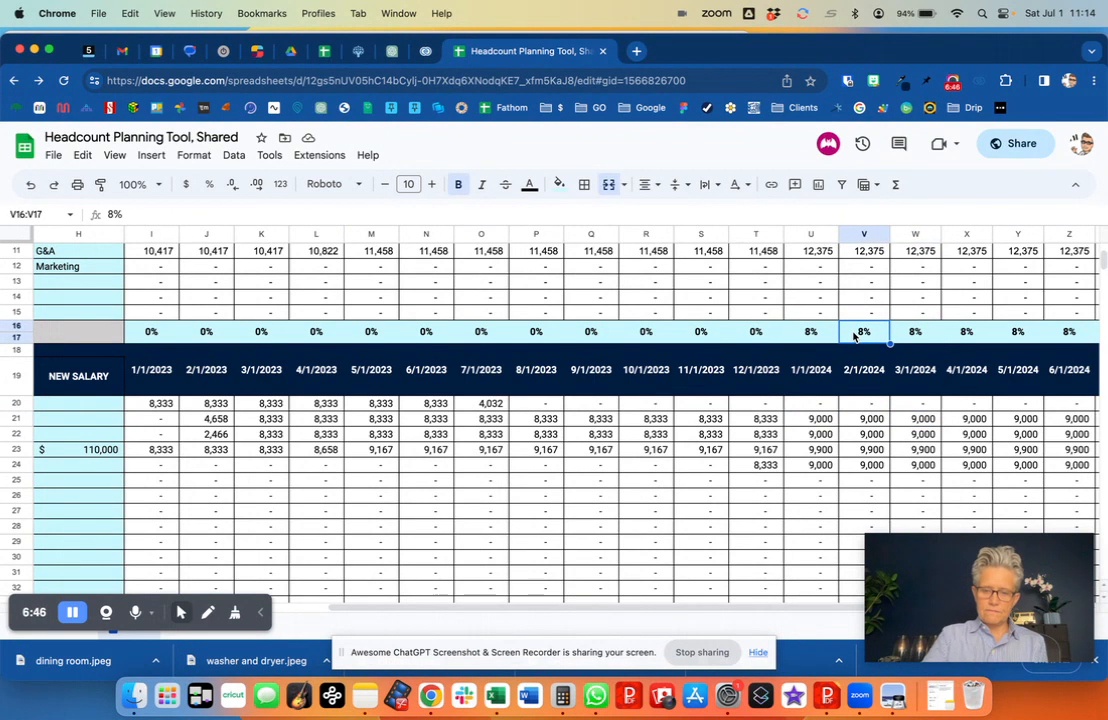
text(0)
key(Return)
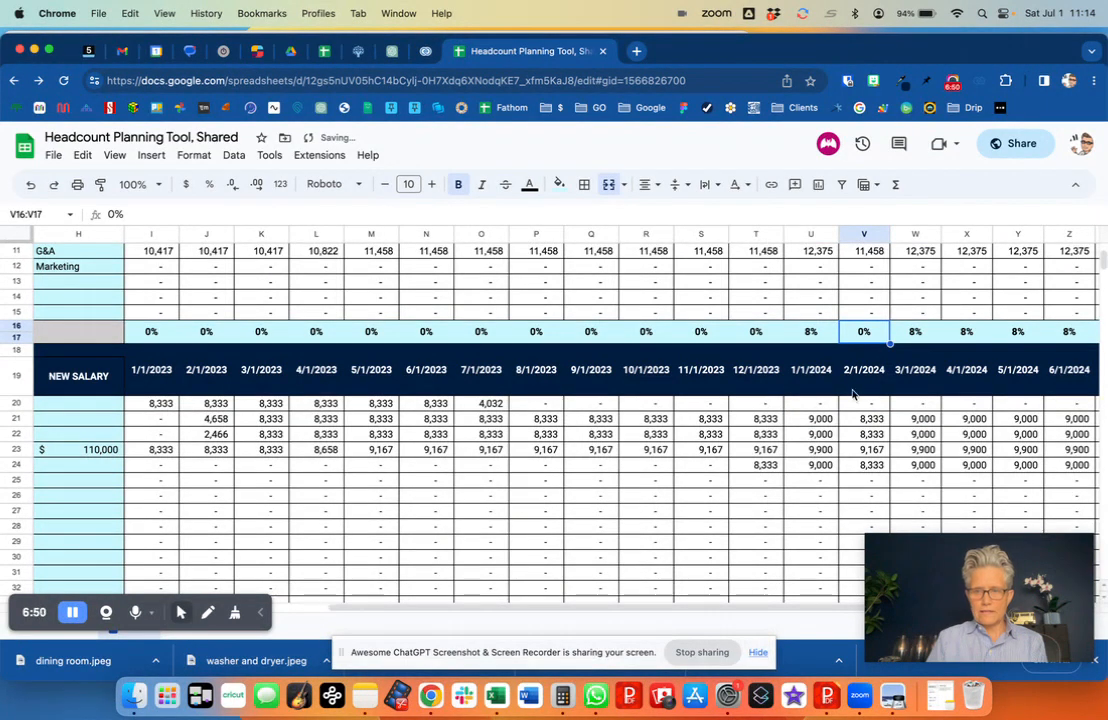
- Fill the January 2024 increase of 8% across to June 2024 and check the remaining 2024 months
click(809, 331)
drag(838, 343, 1073, 337)
scroll(1004, 345, right, 5)
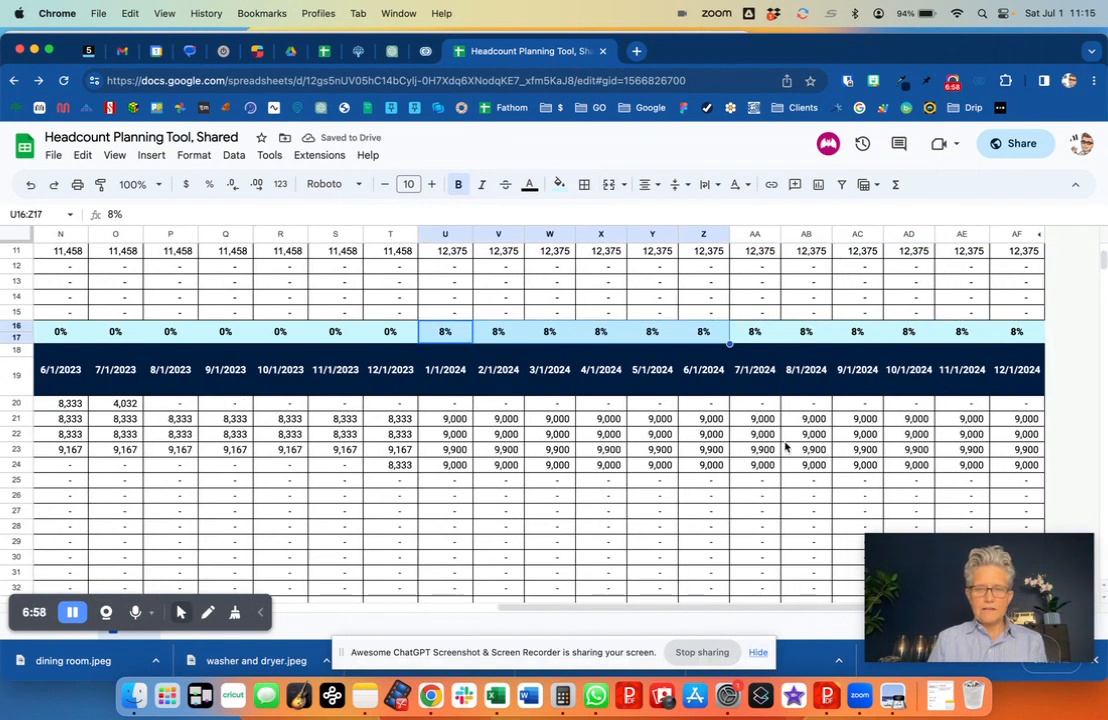
- Review the employee list together with the monthly labor totals and department totals for 2023
scroll(785, 447, left, 10)
scroll(785, 447, down, 5)
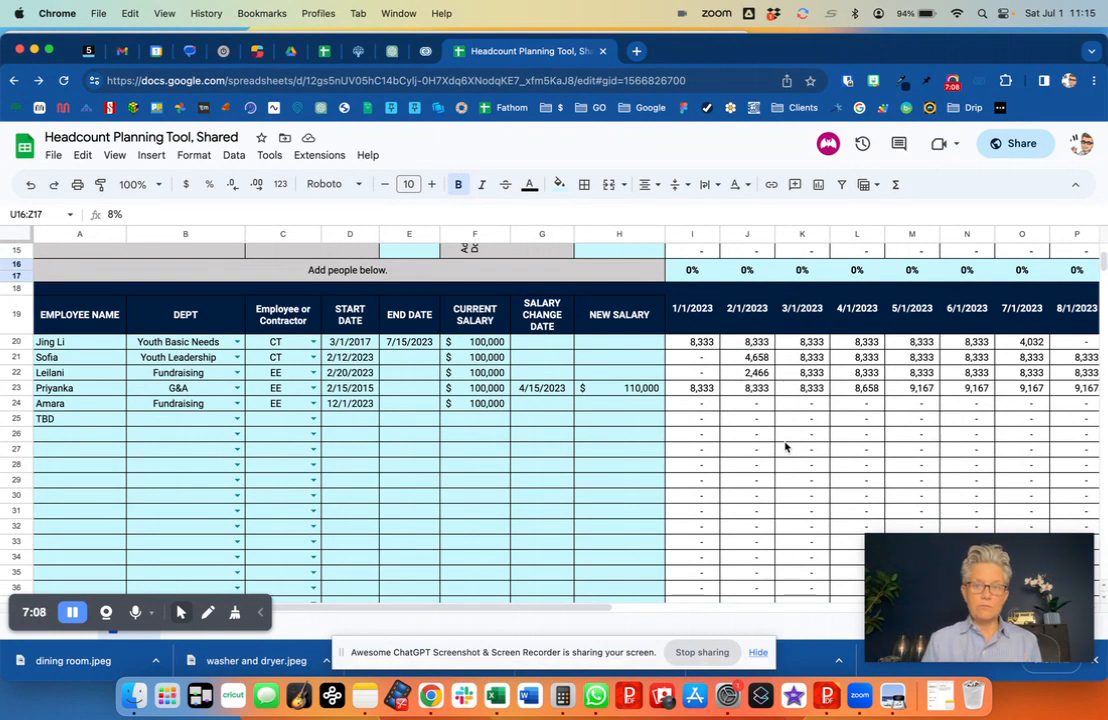
scroll(764, 435, up, 10)
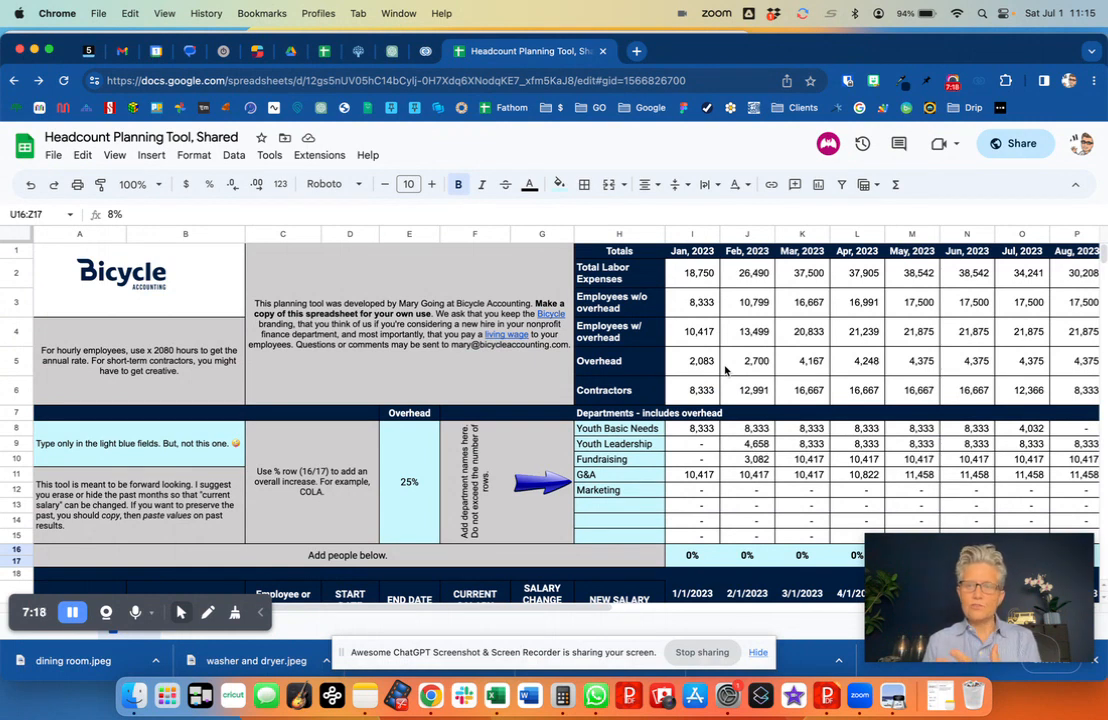
scroll(725, 370, down, 3)
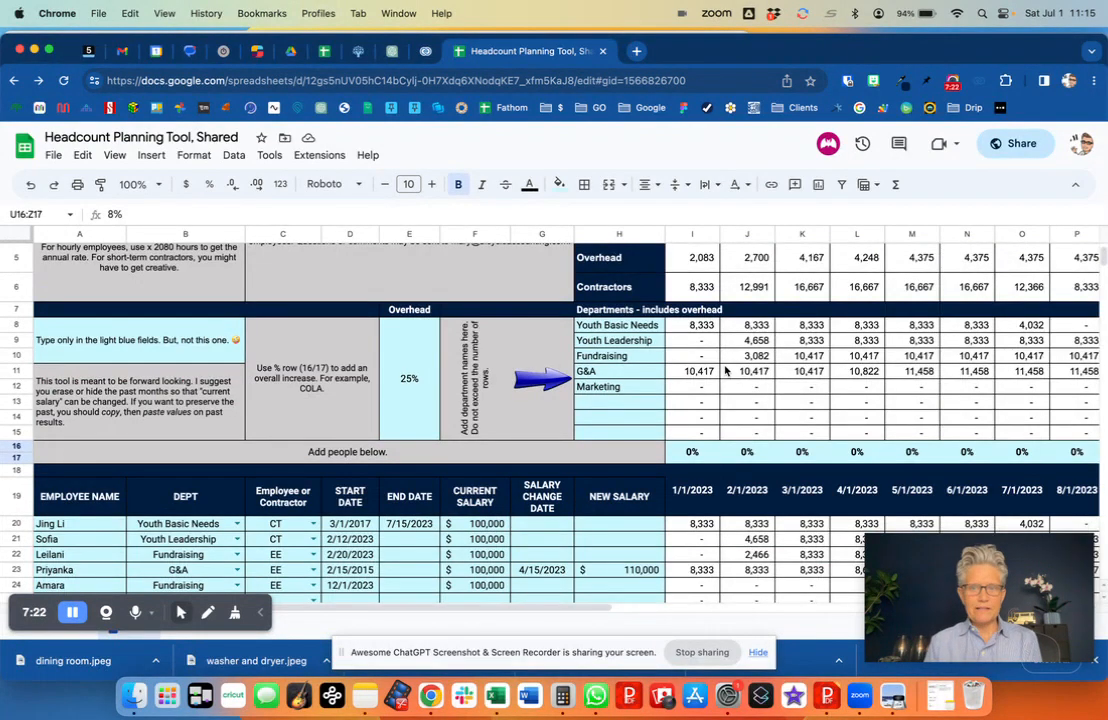
scroll(725, 370, down, 3)
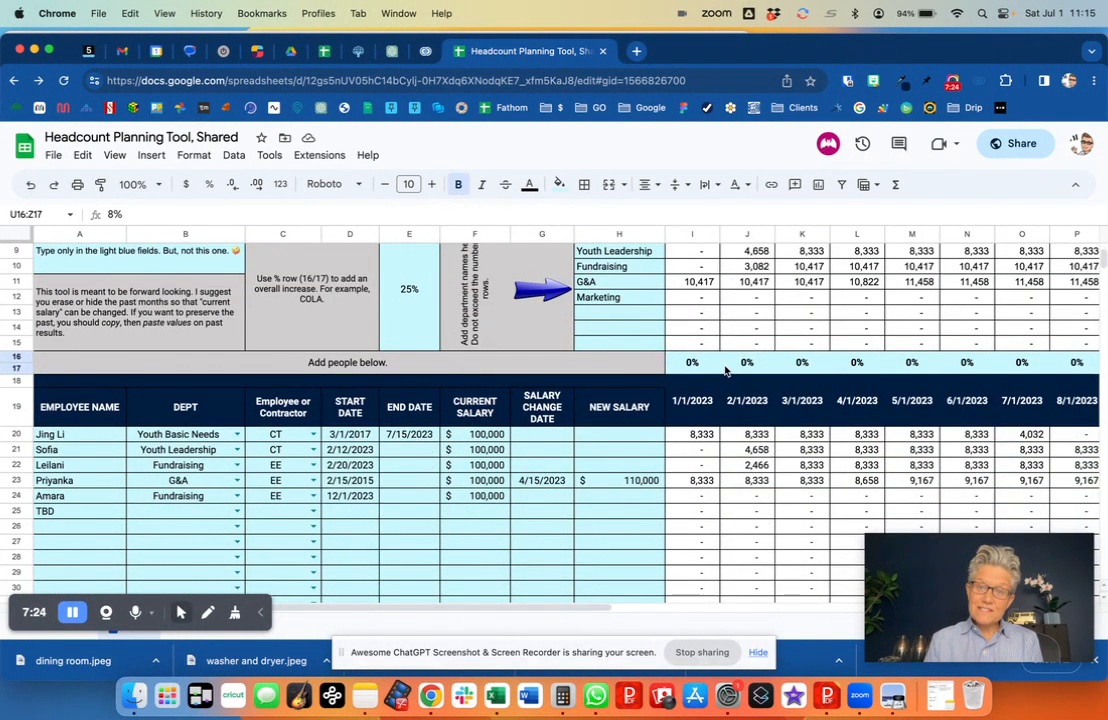